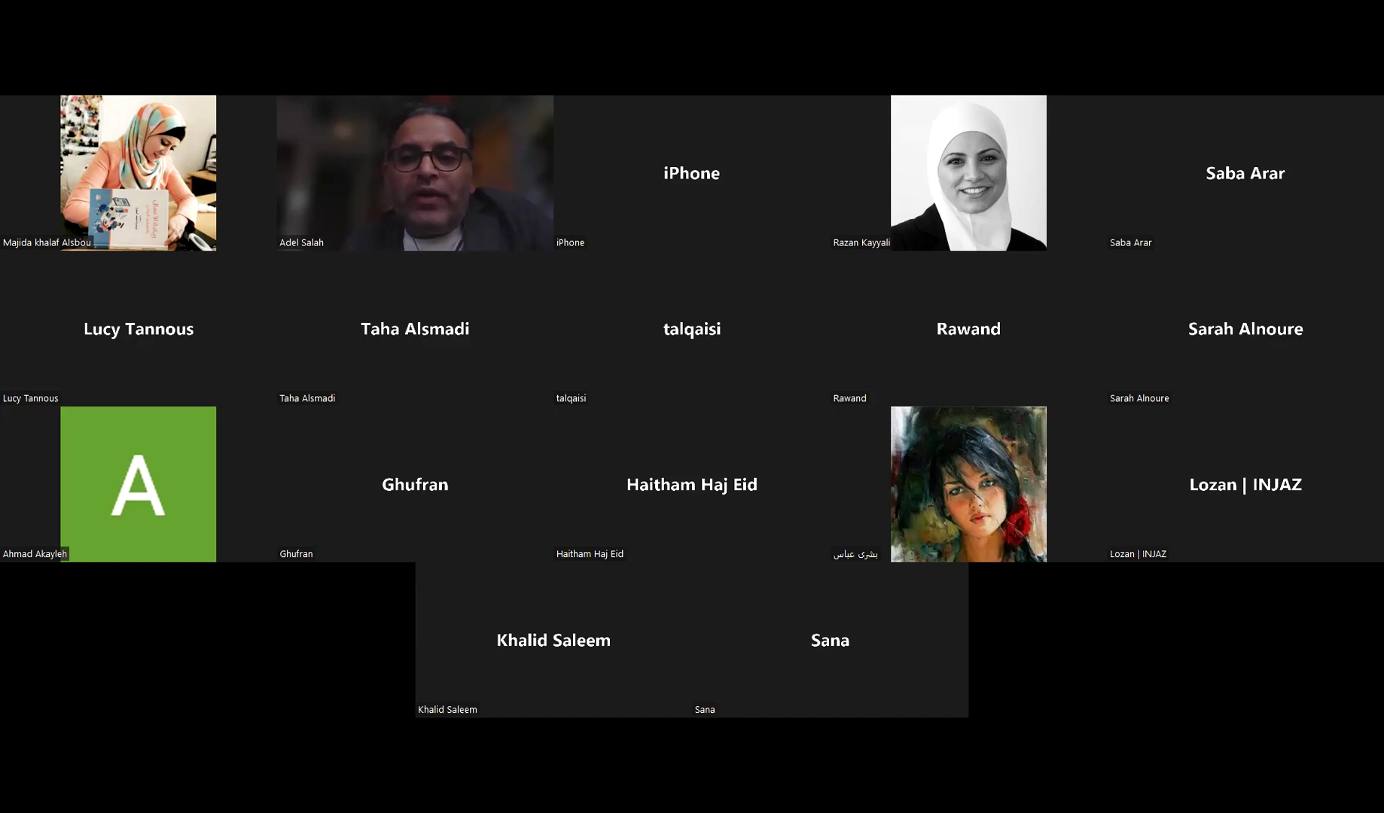
Review the Arabic action plan's result row and its output, main activity, activity number and sub-activity columns
scroll(831, 597, down, 6)
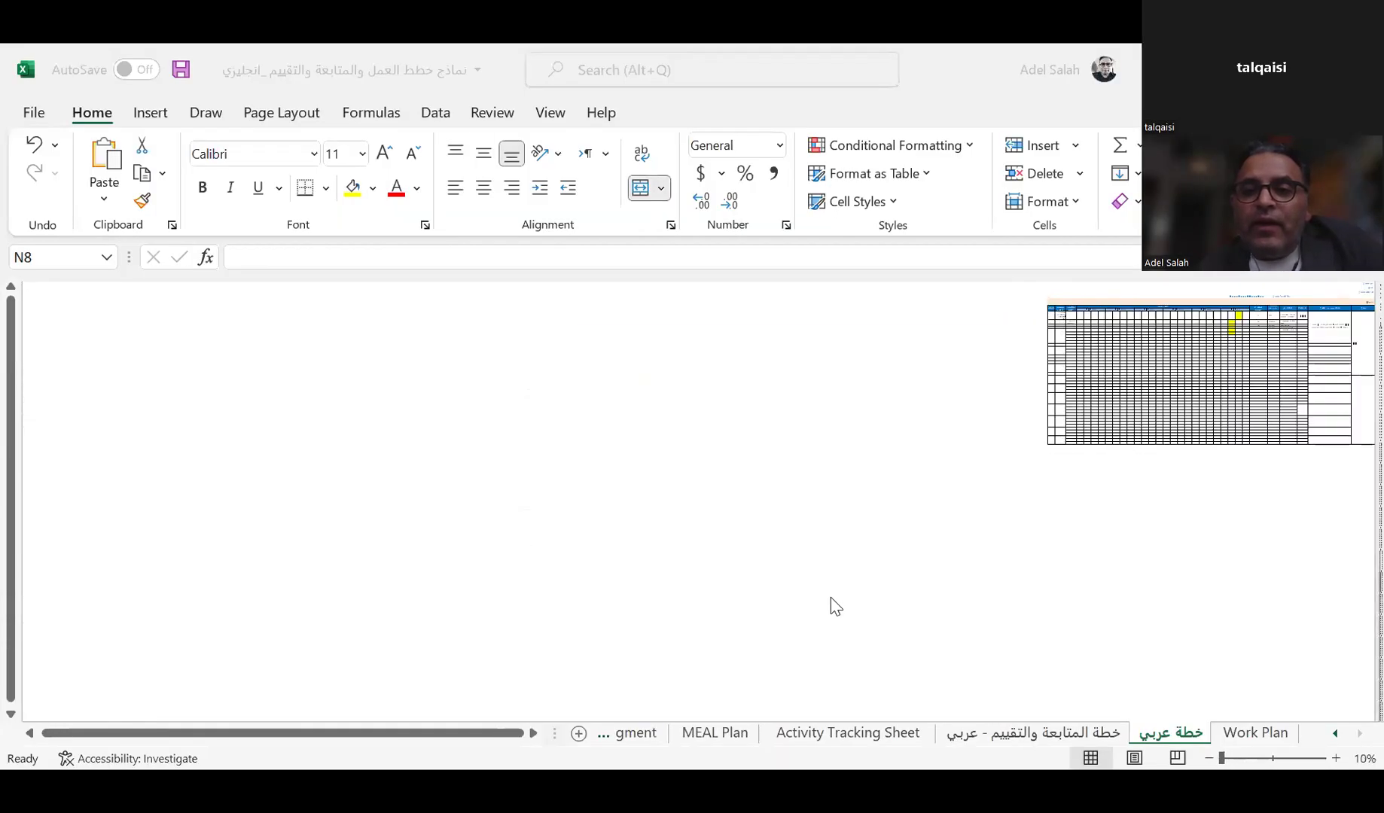
scroll(830, 597, up, 2)
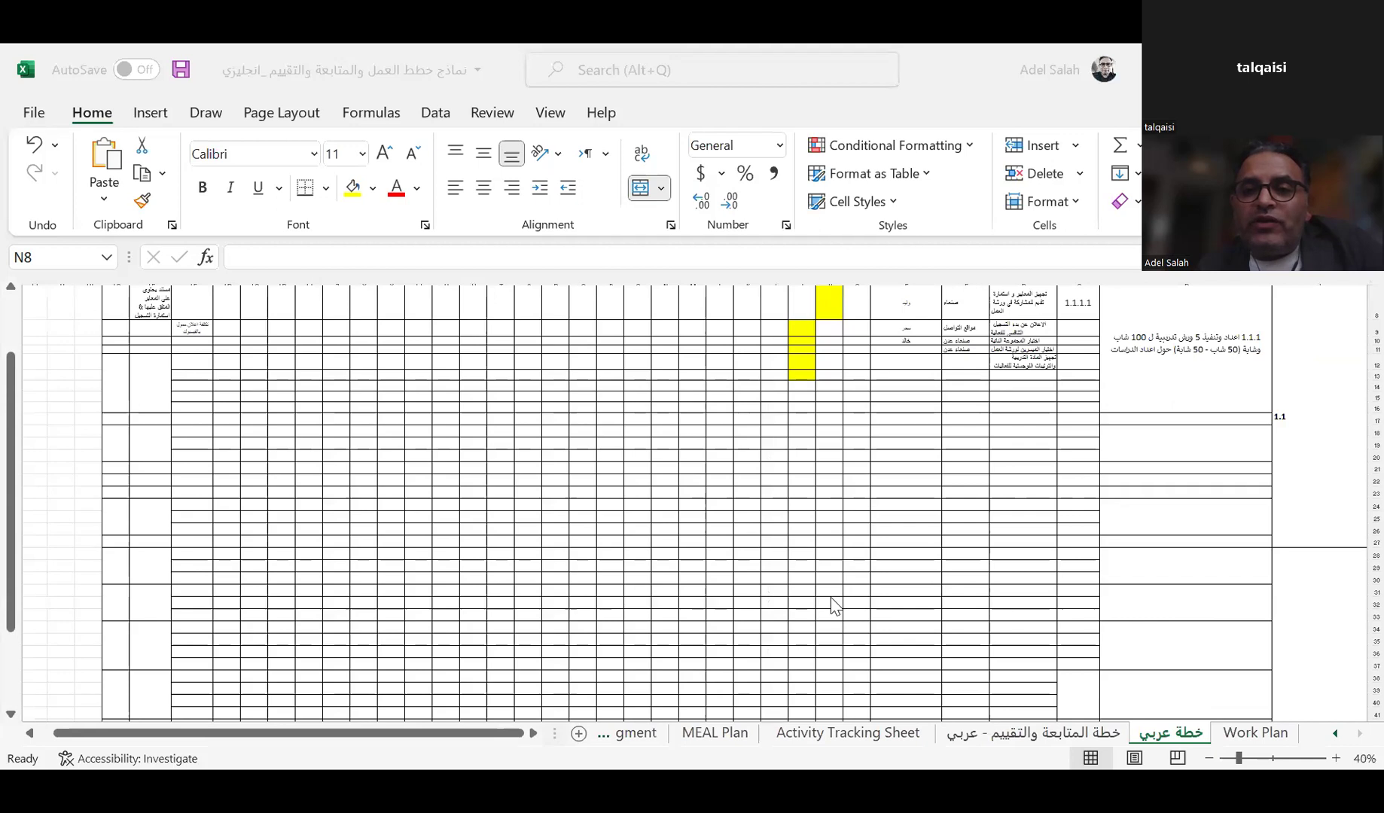
scroll(830, 606, up, 3)
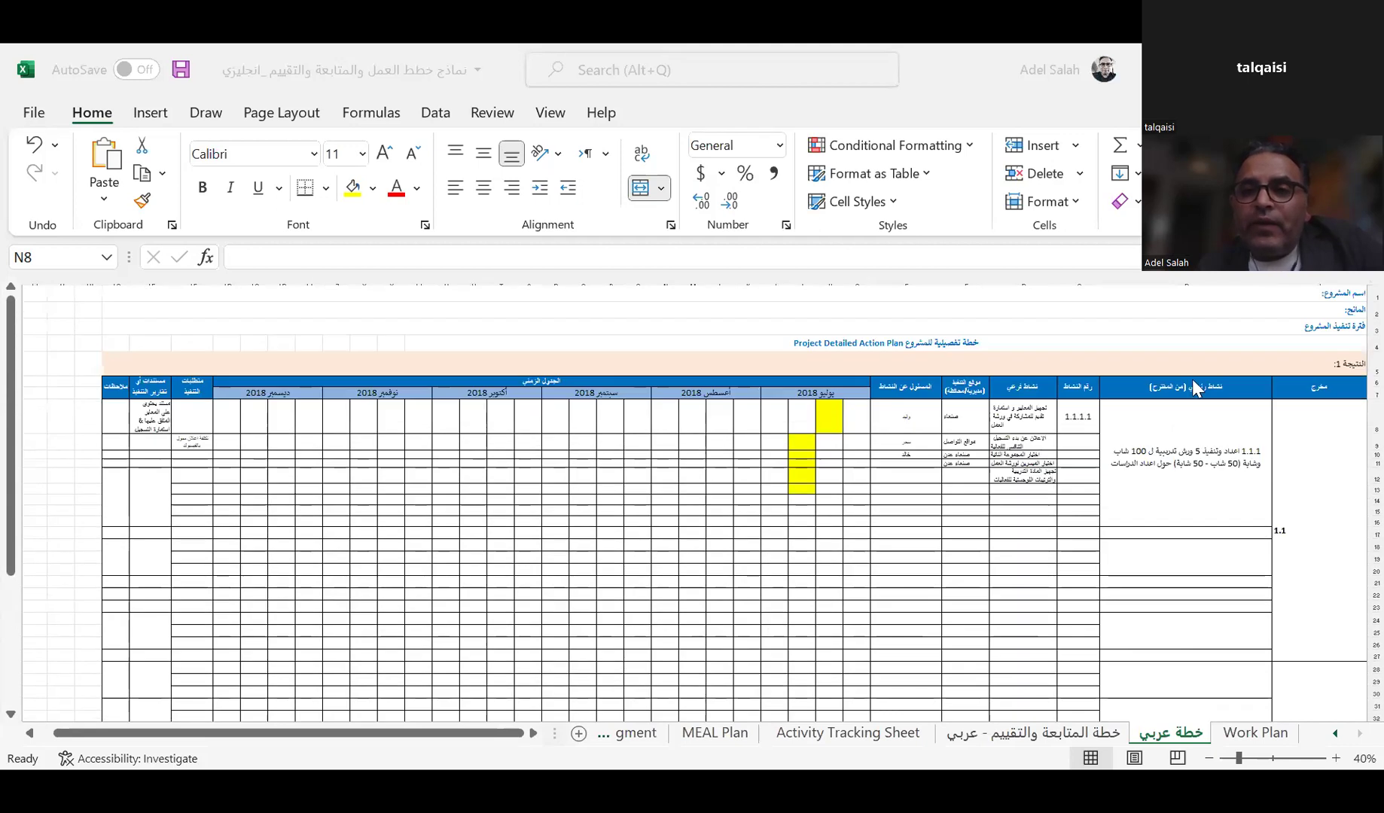
click(1332, 362)
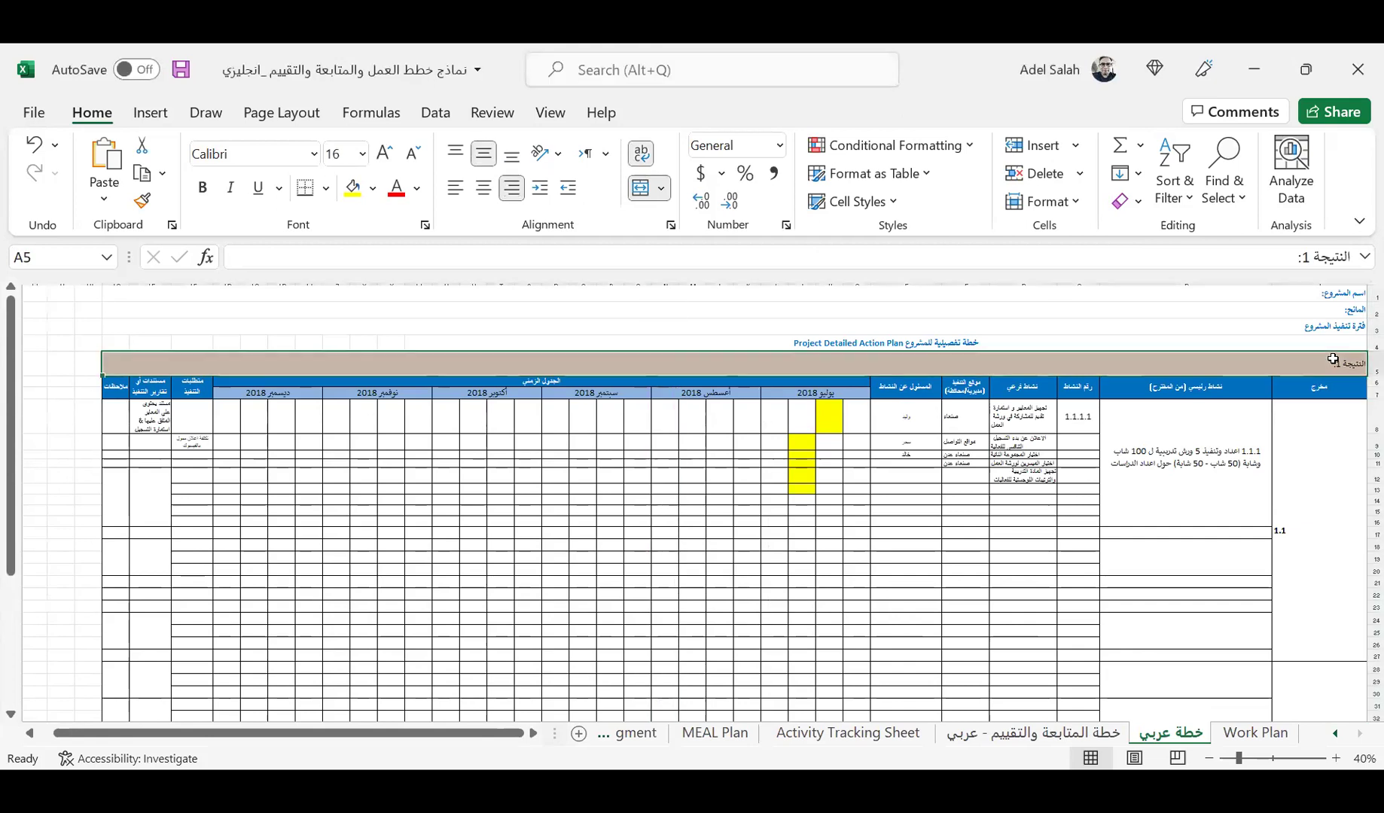
click(1316, 436)
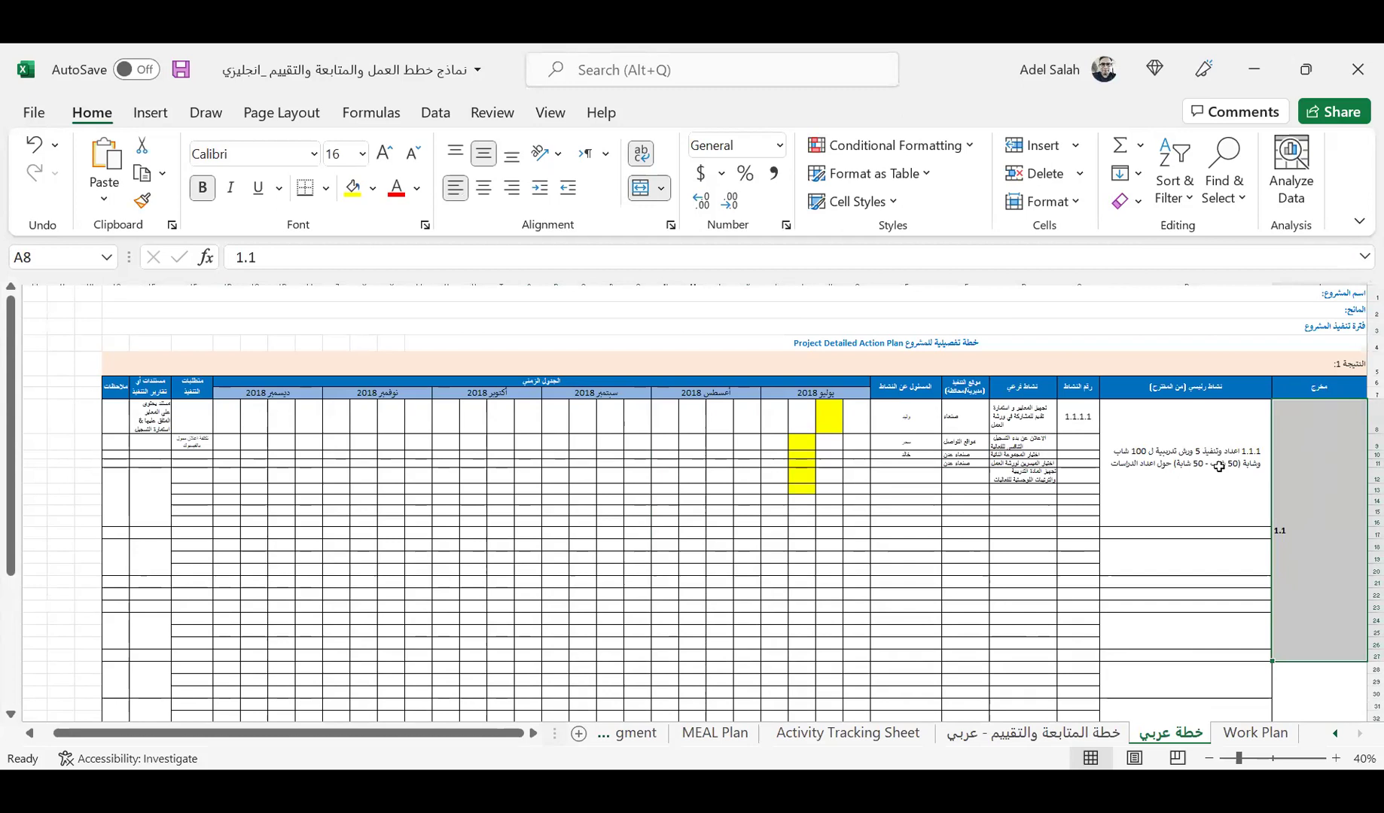
click(1199, 446)
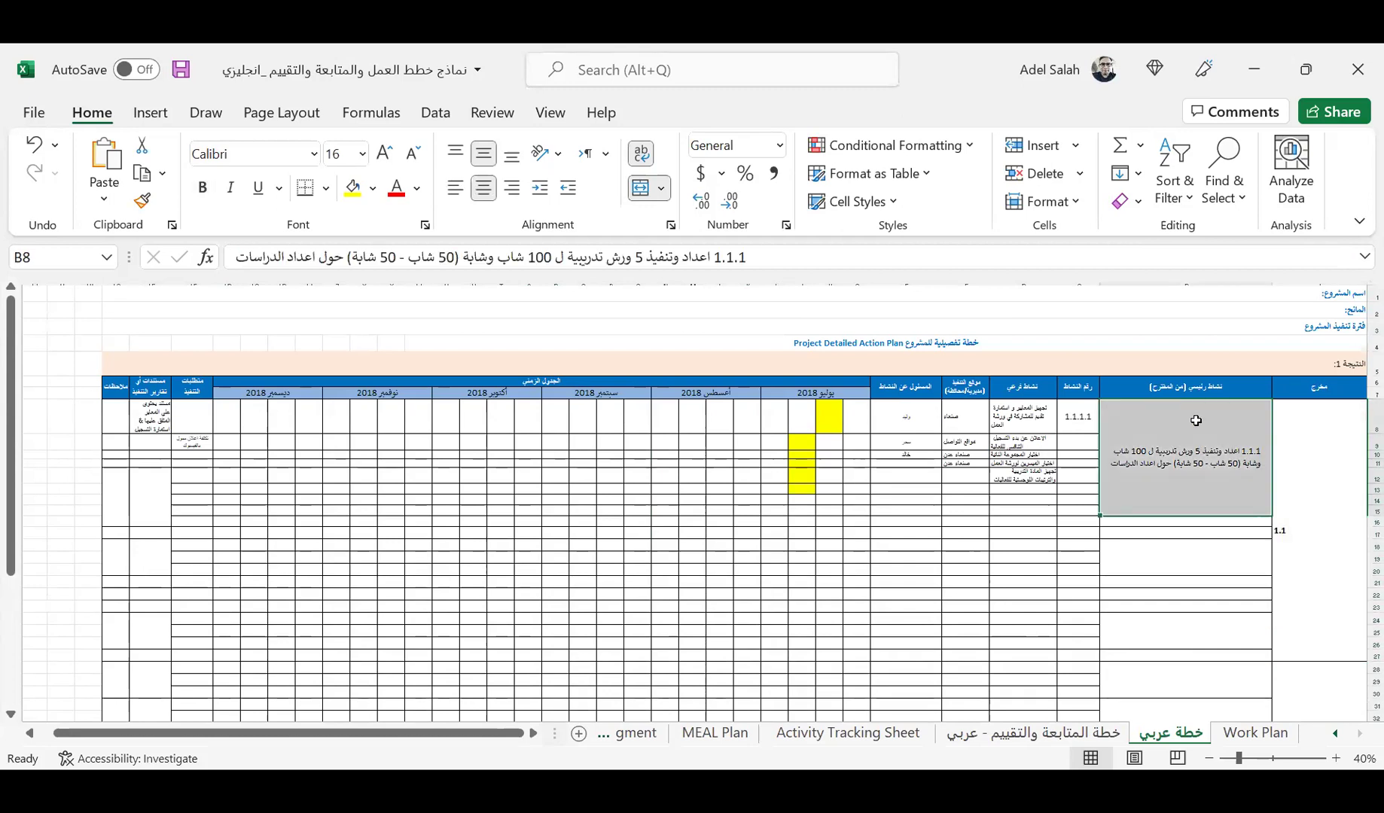
click(1175, 278)
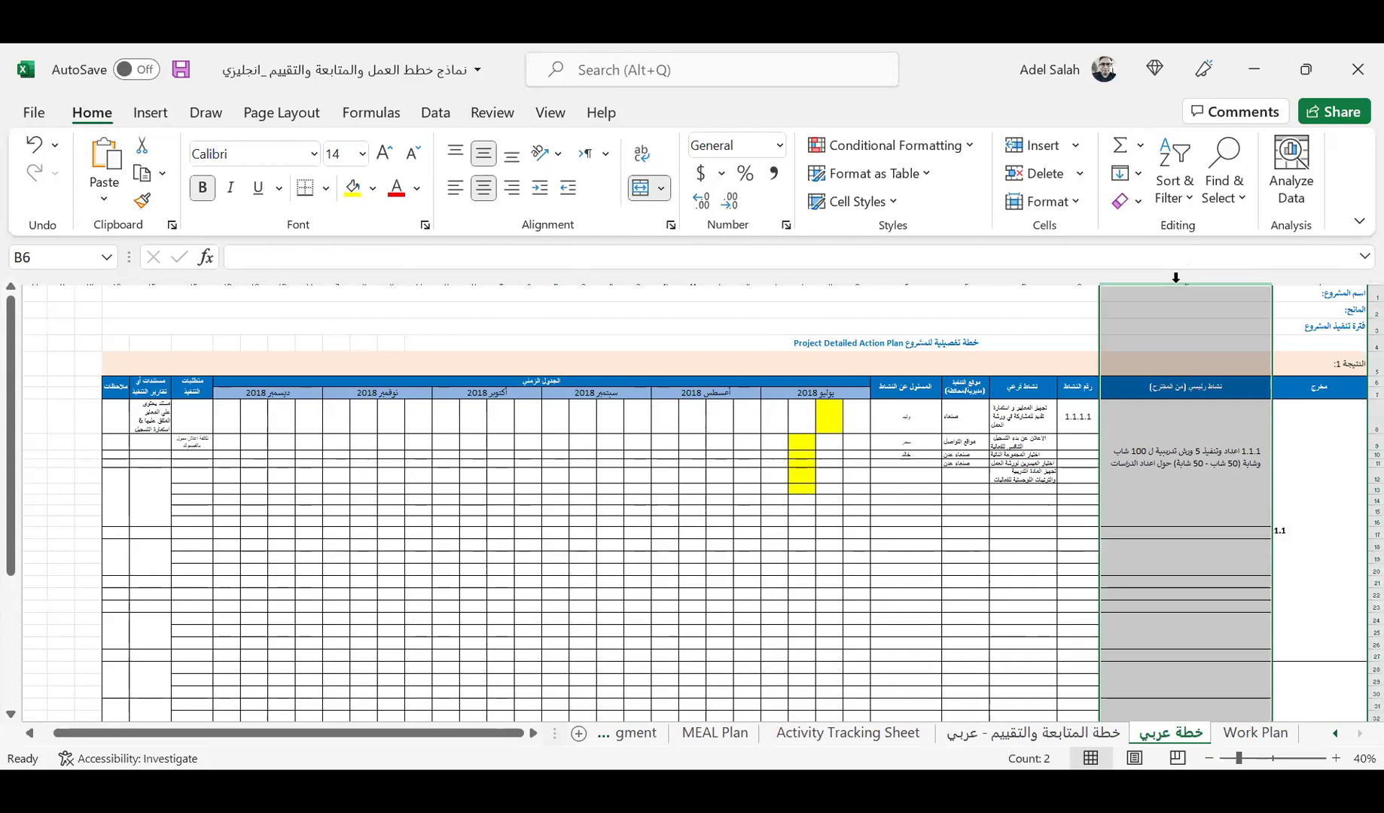
click(1068, 278)
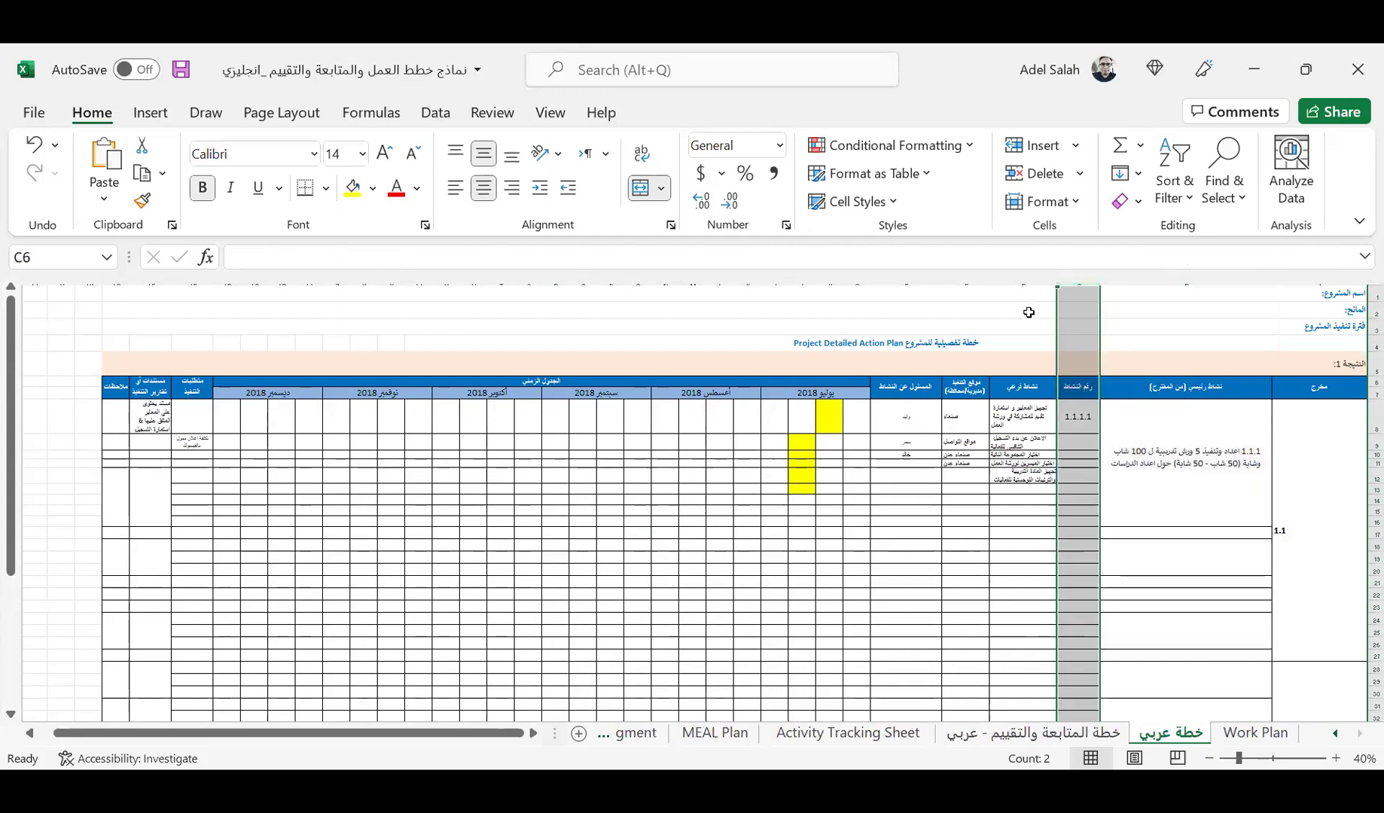
click(1017, 277)
click(1017, 276)
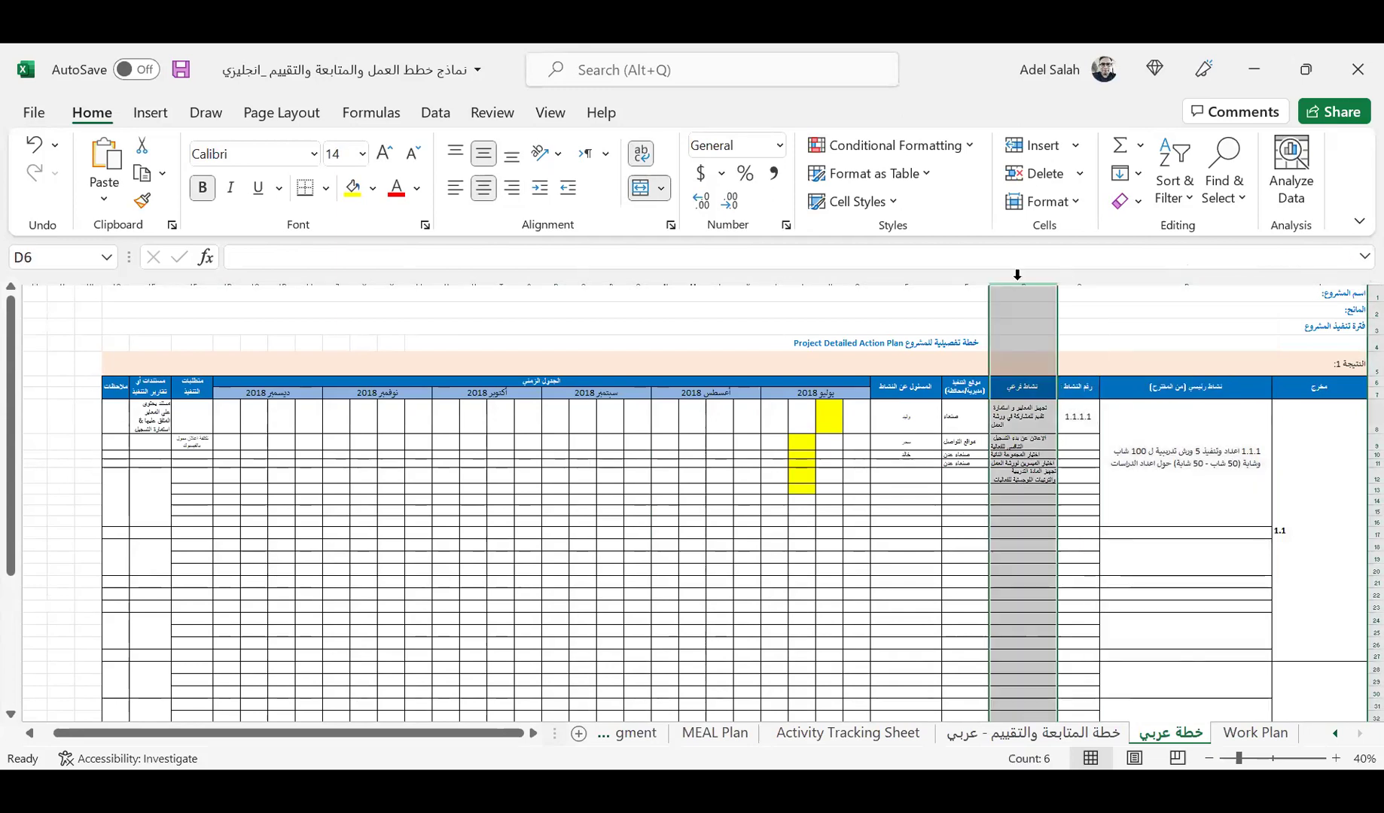
click(1162, 470)
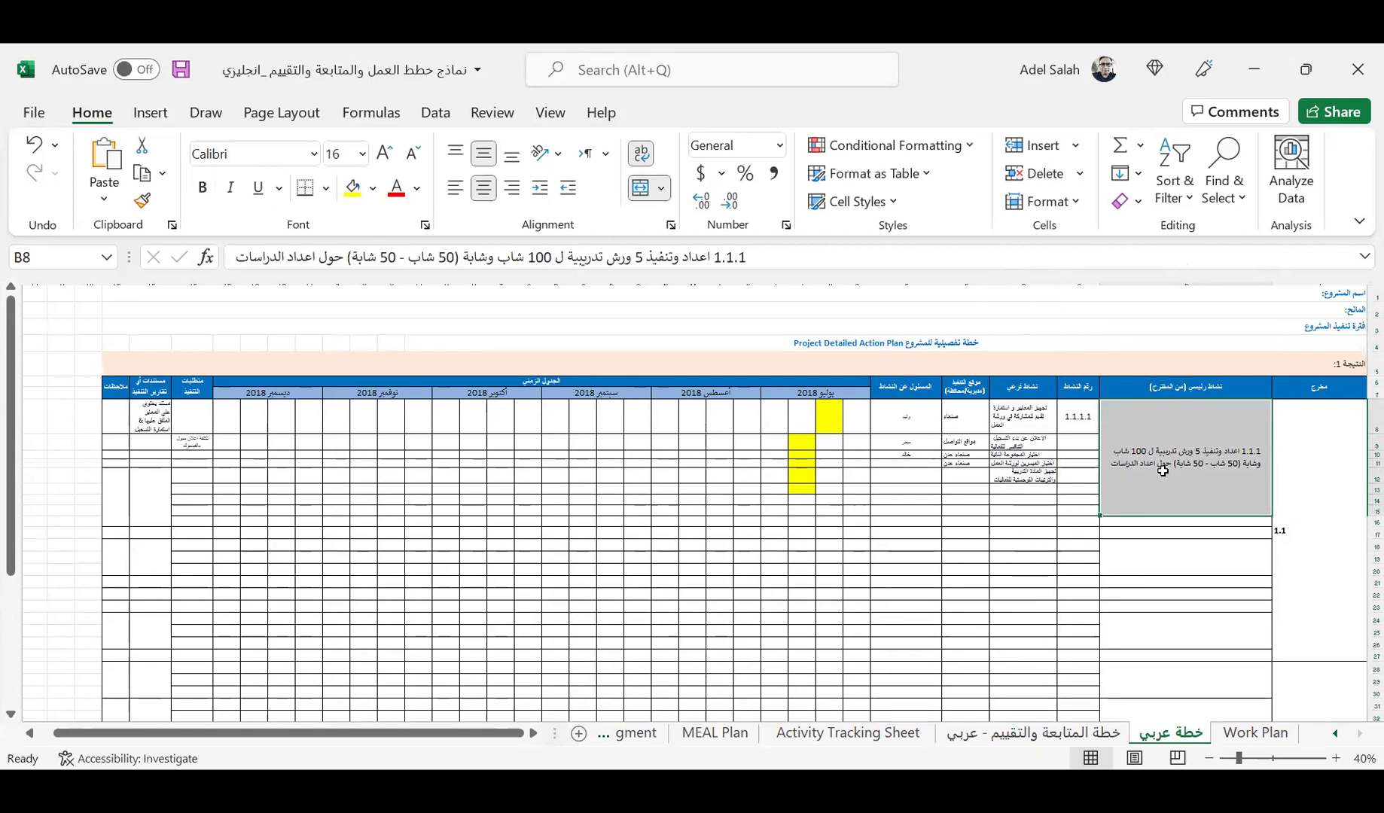
click(1014, 416)
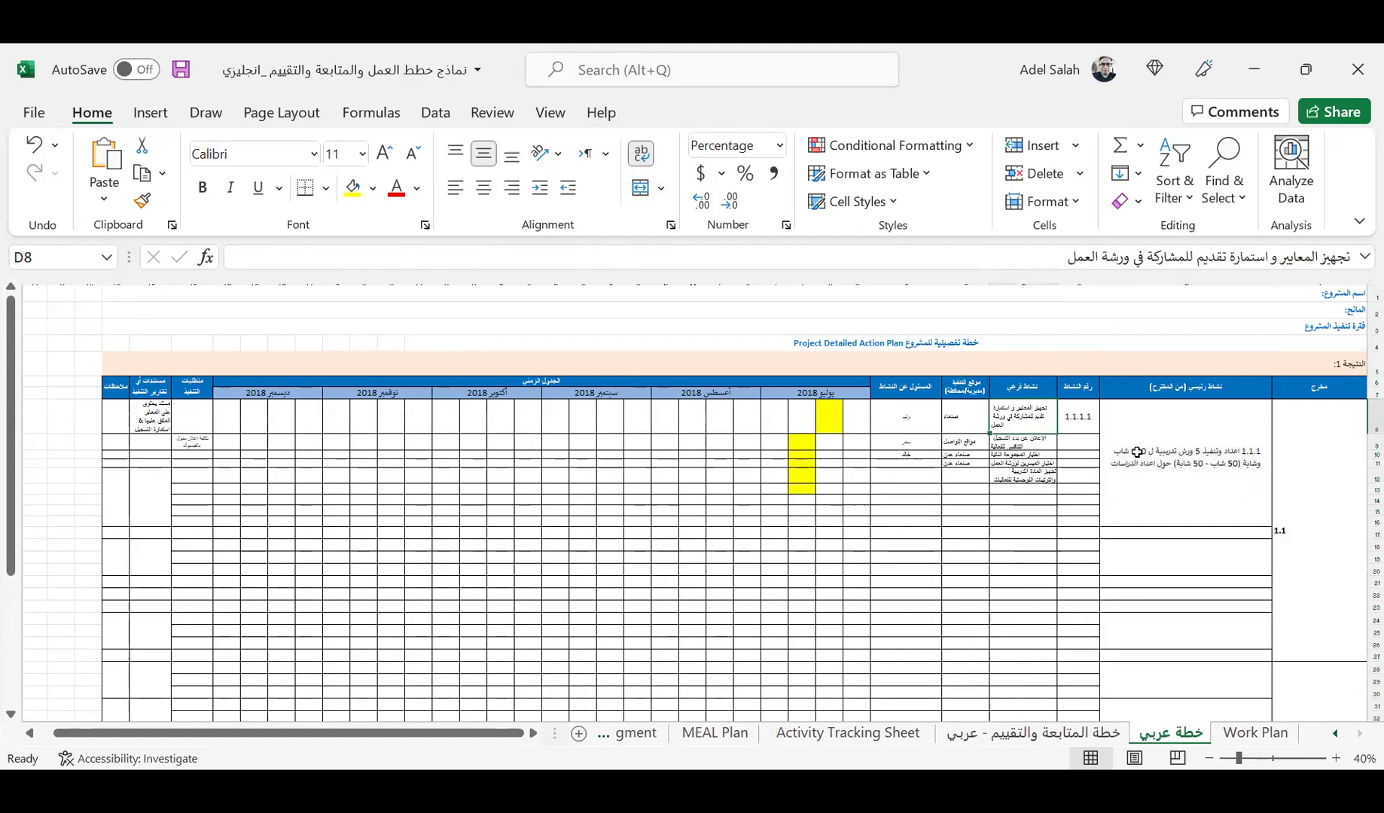
In main activity 1.1.1, replace the word "الدراسات" with "أوراق السياسات"
ctrl+scroll(1215, 469, up, 4)
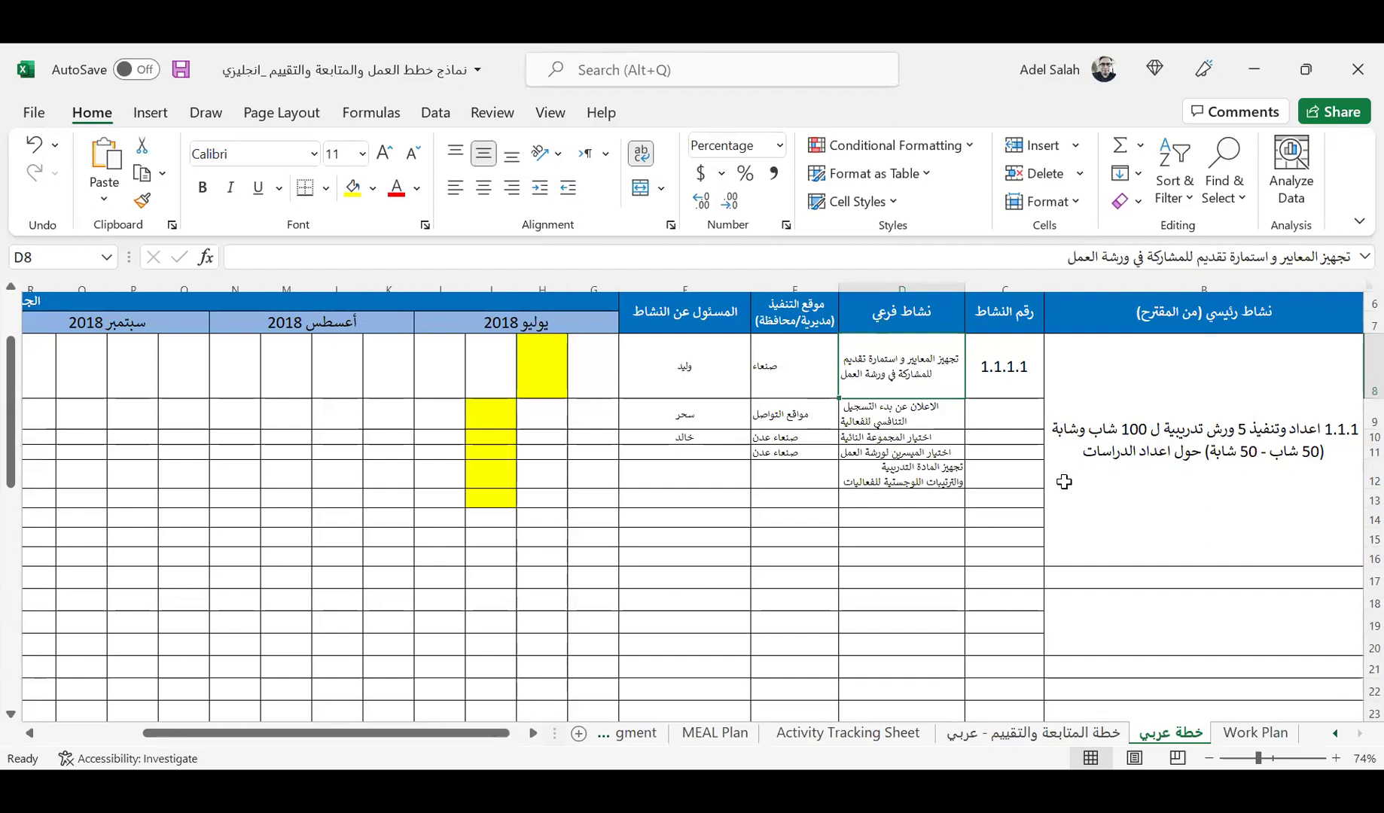
double_click(1091, 454)
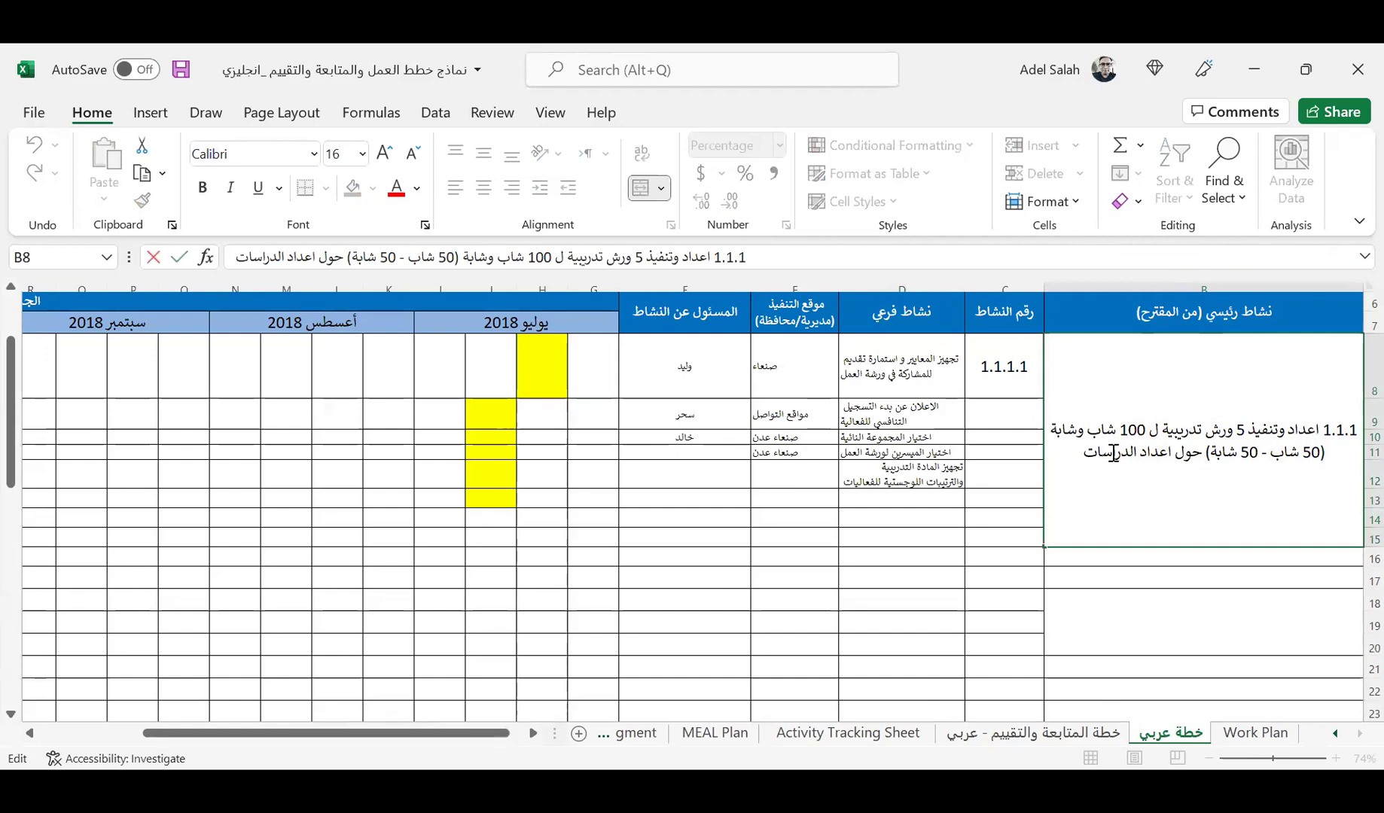
key(BackSpace)
key(BackSpace)
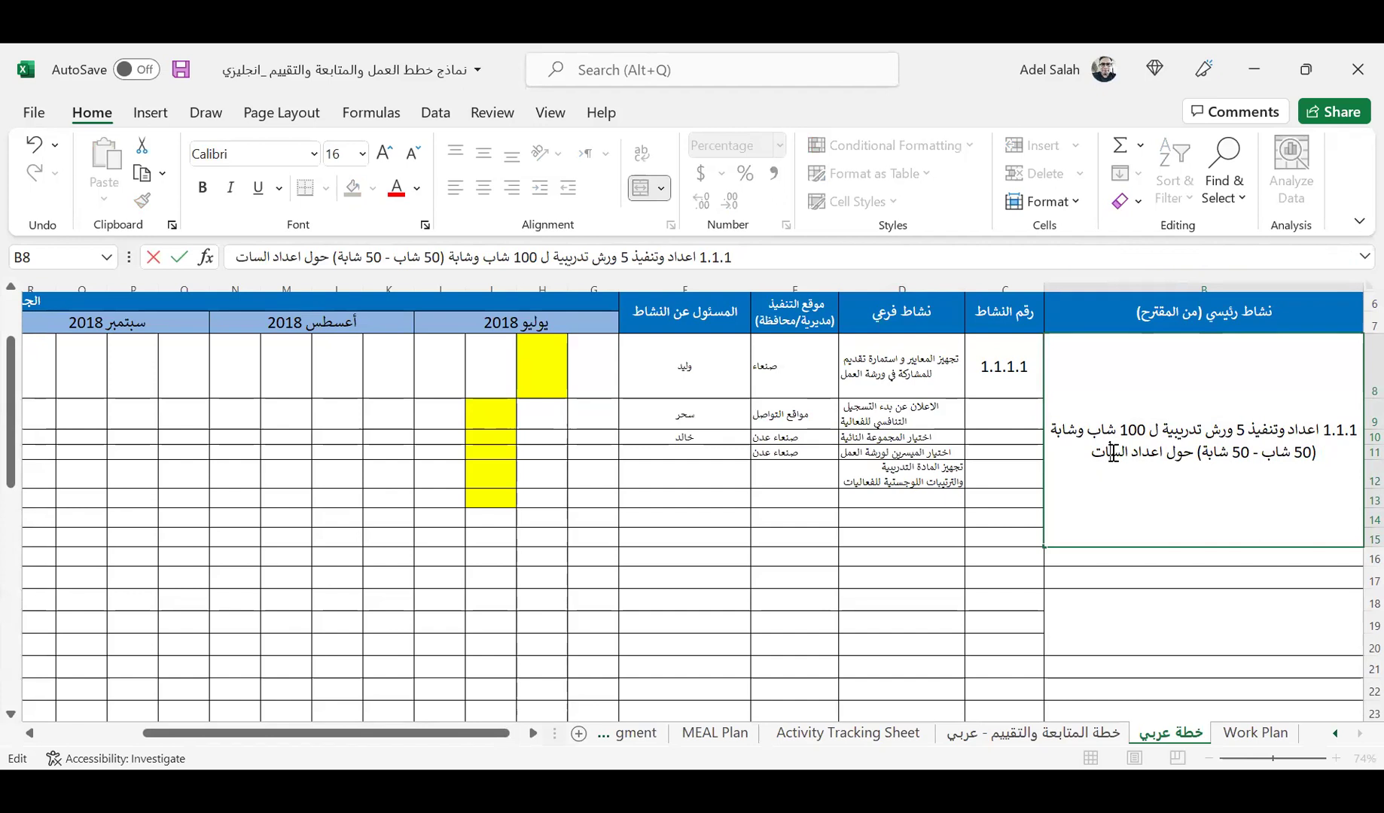
text(ي)
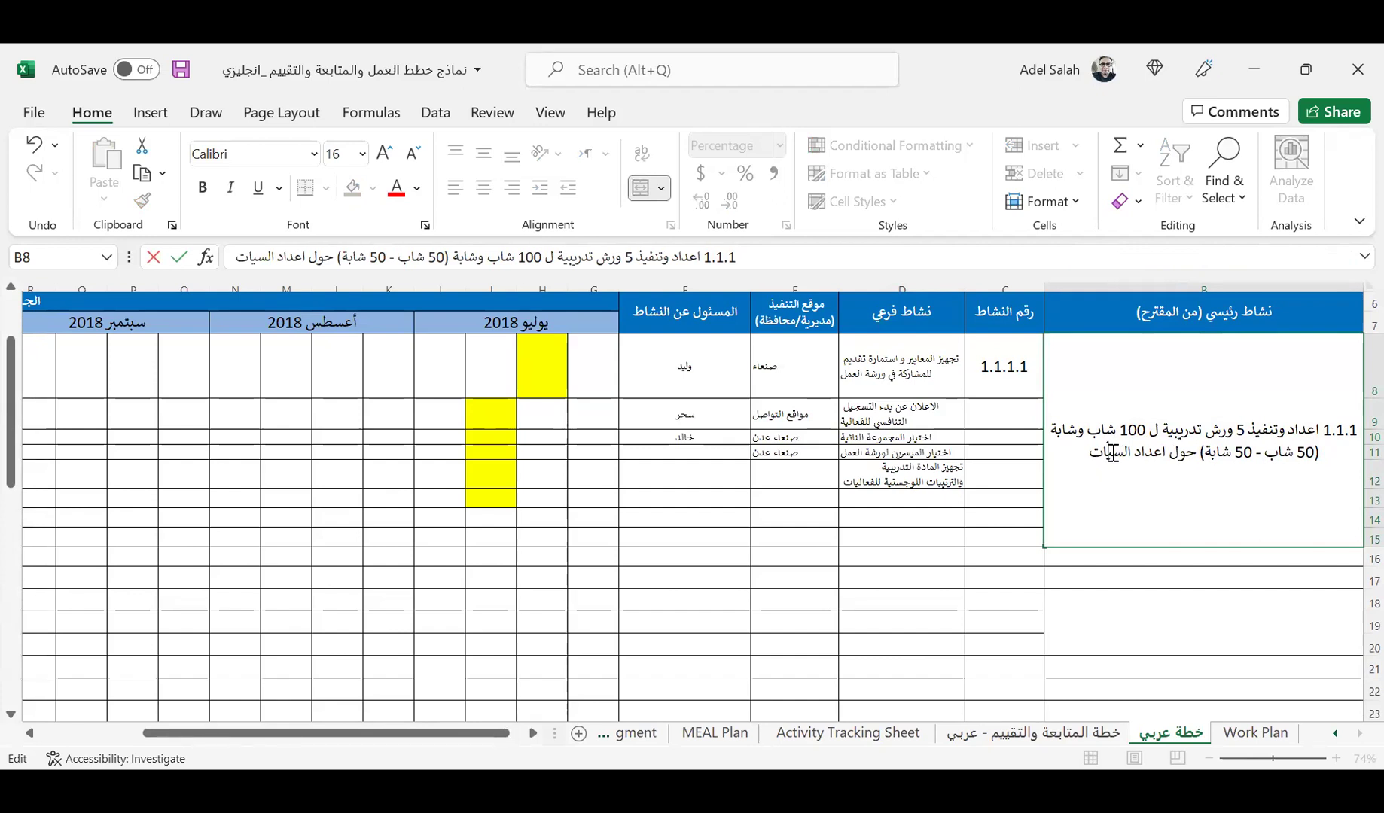
text(اسات)
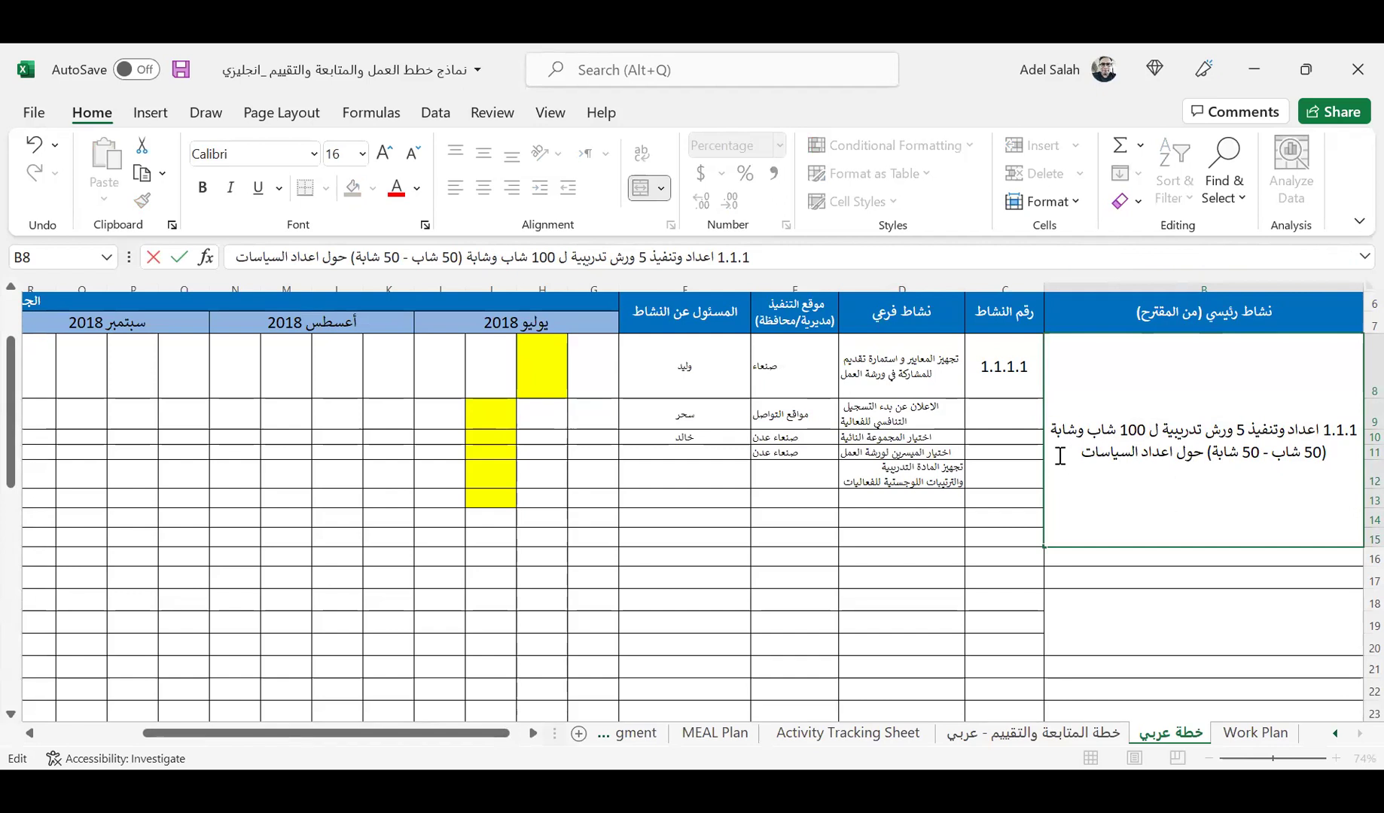
text( ا)
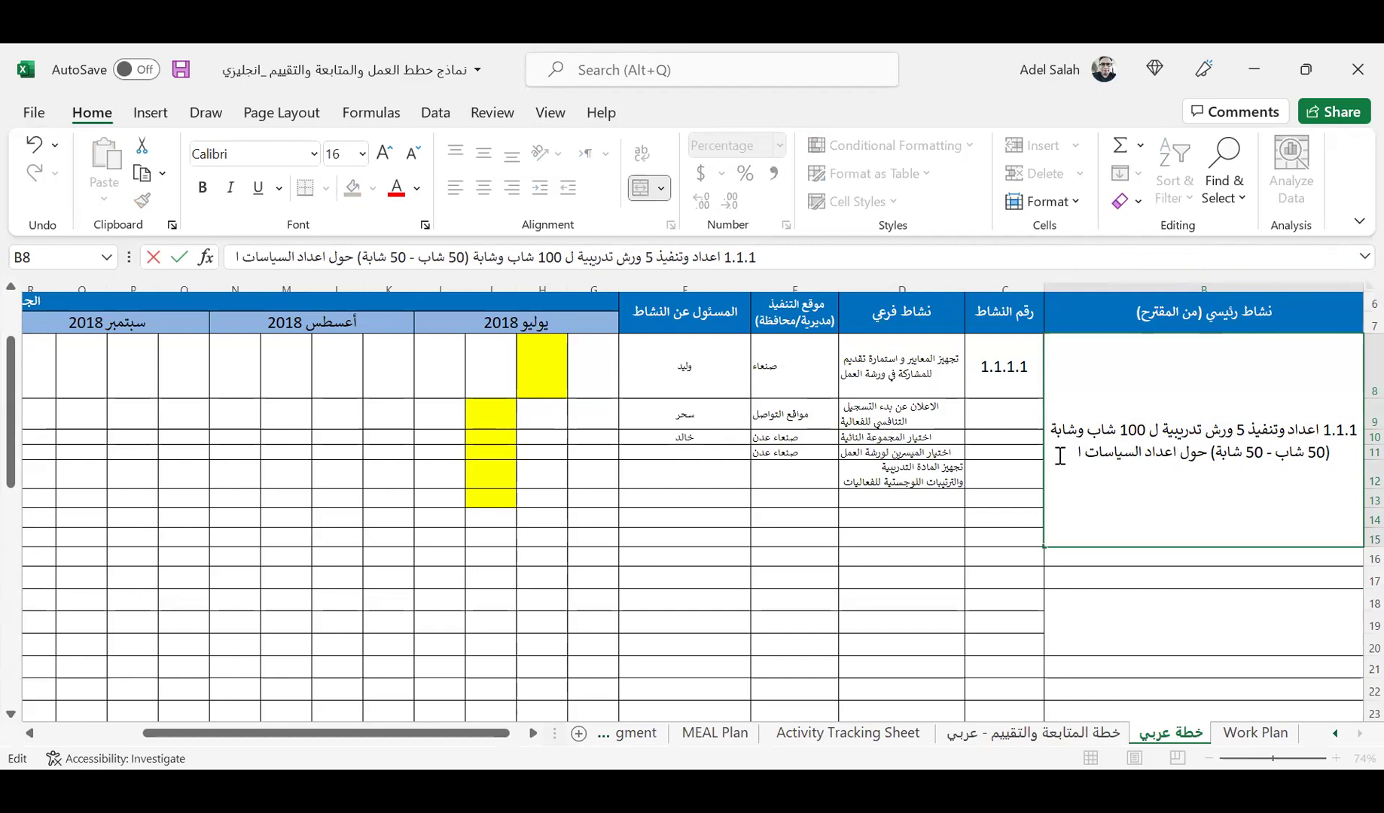
key(BackSpace)
key(BackSpace)
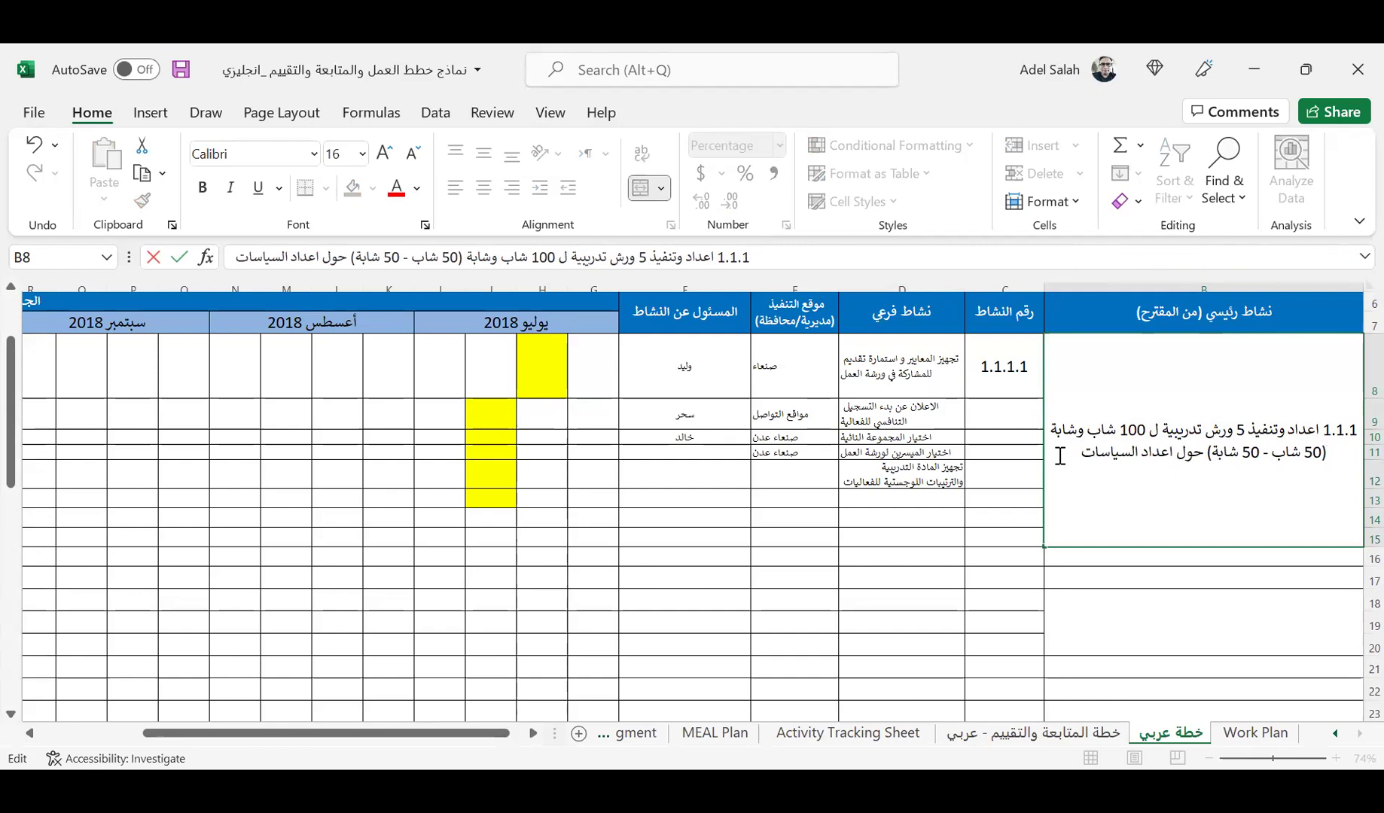
key(ctrl+Right)
text(أوراق)
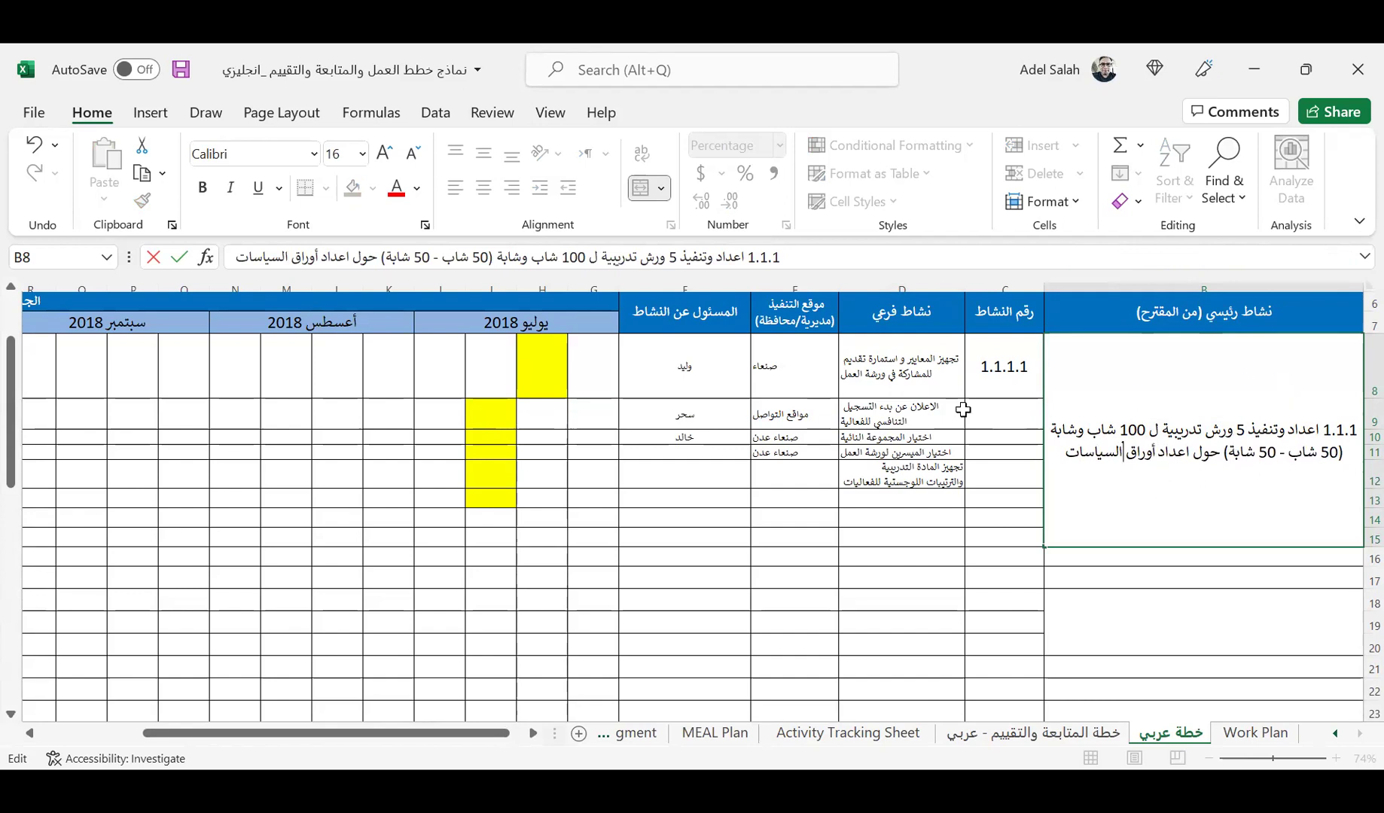
click(937, 357)
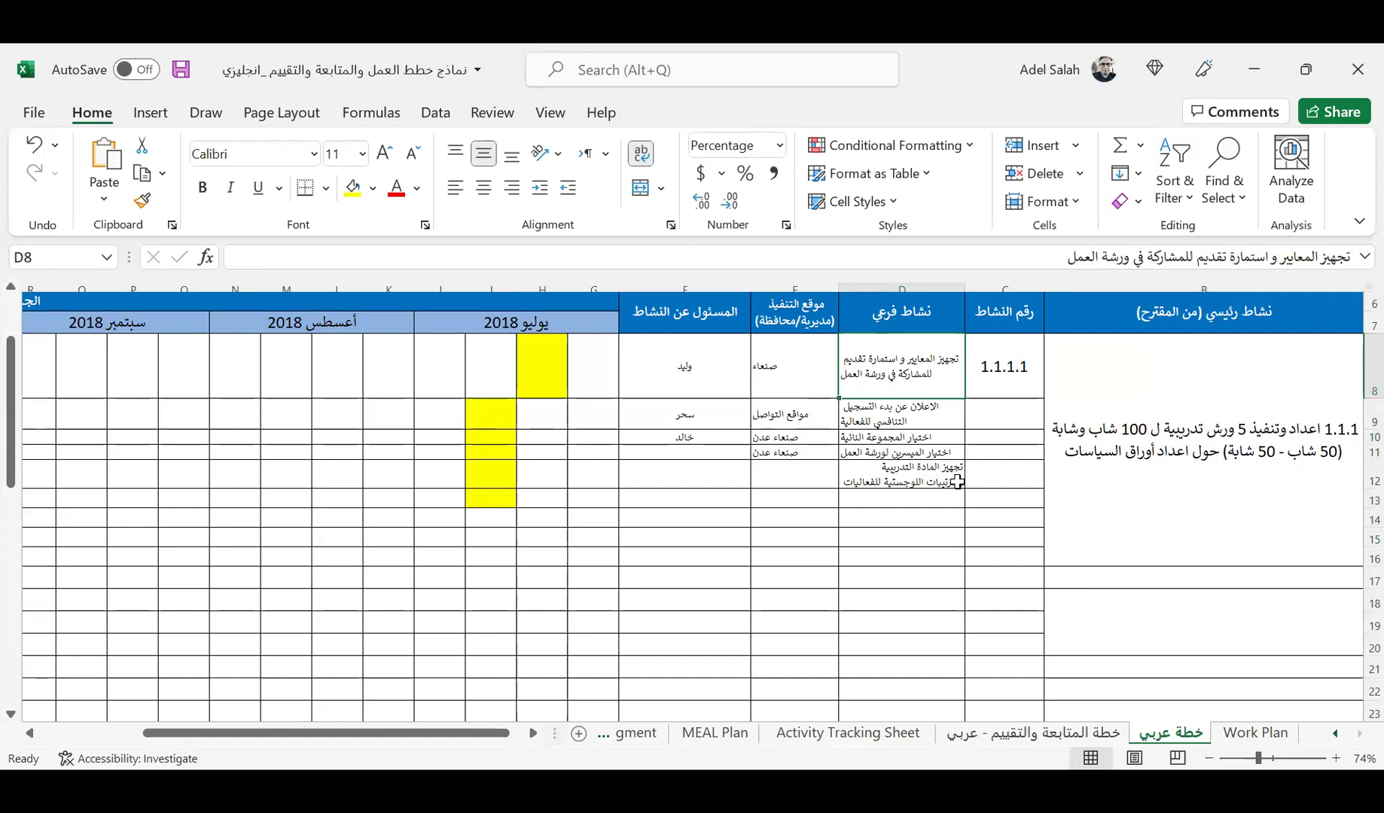
Align the first three sub-activity descriptions, cells D8 to D10, to the right
click(926, 411)
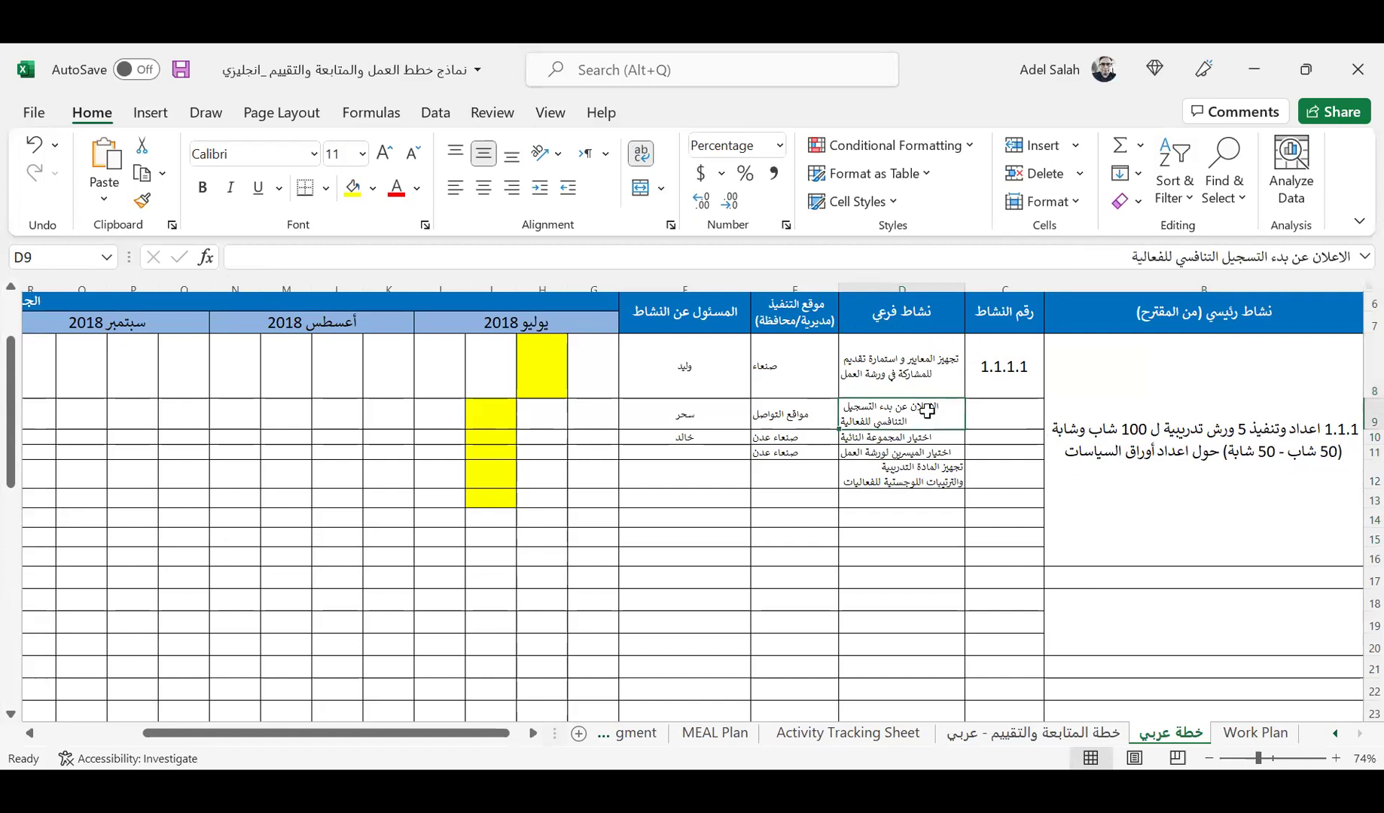
click(511, 190)
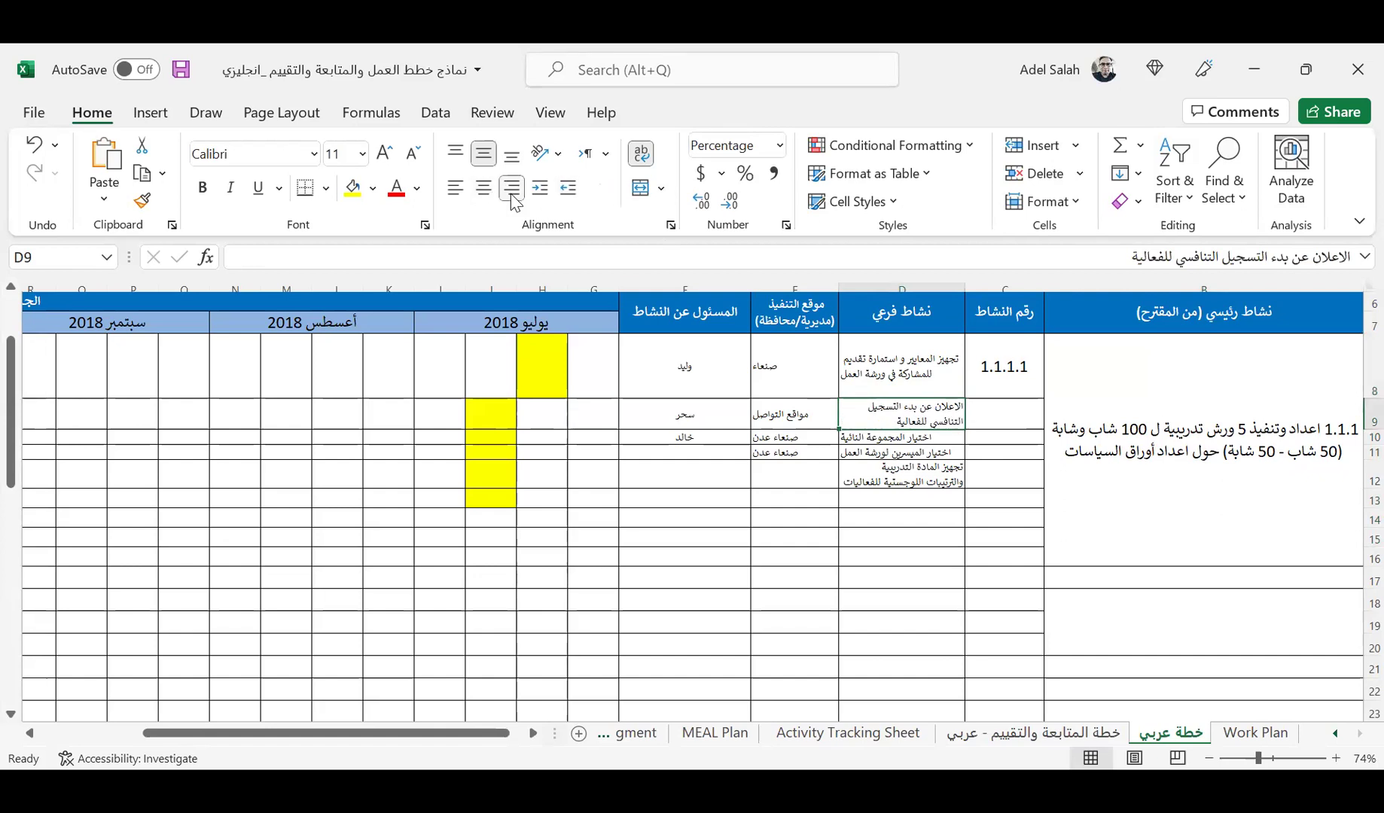
click(886, 354)
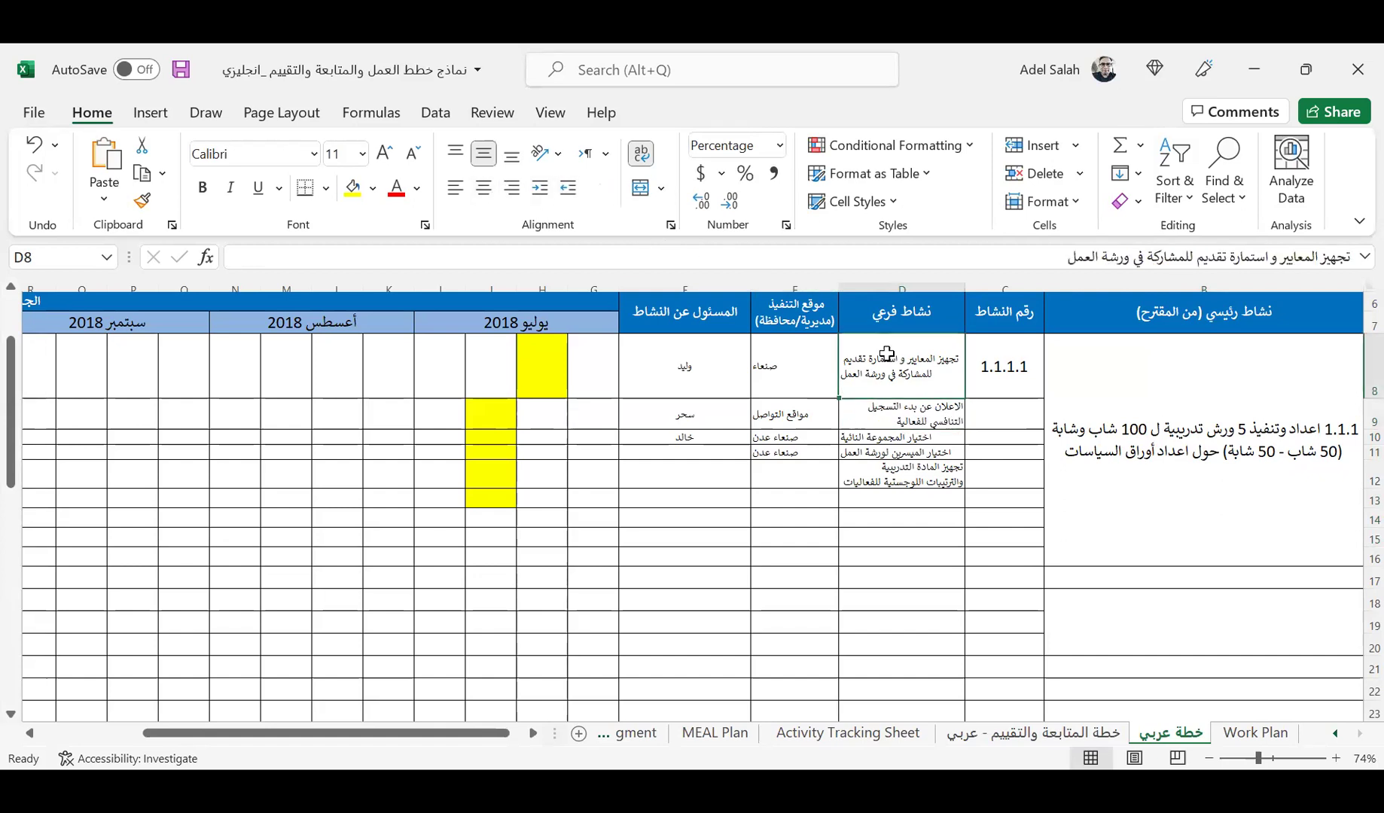
click(512, 188)
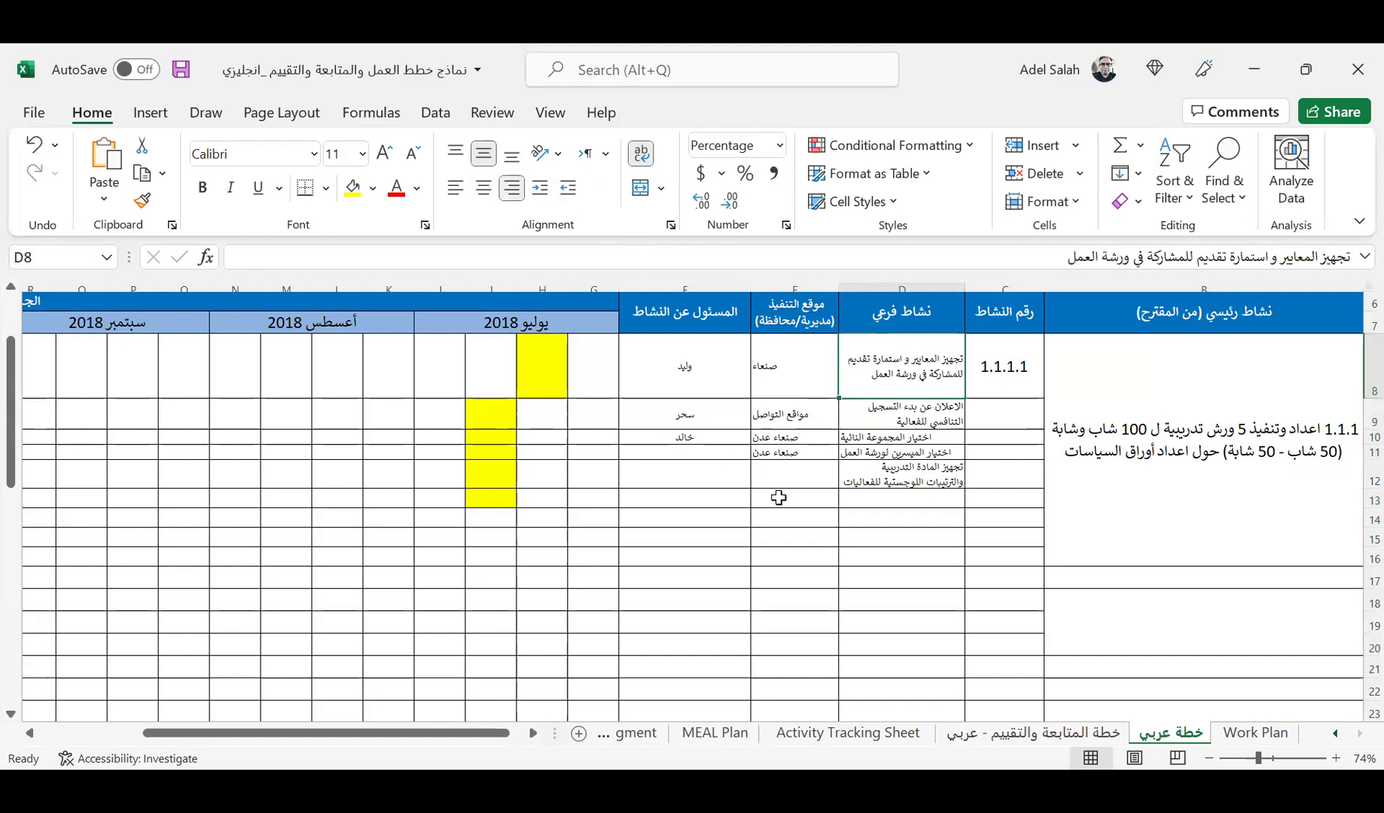
click(910, 440)
click(515, 191)
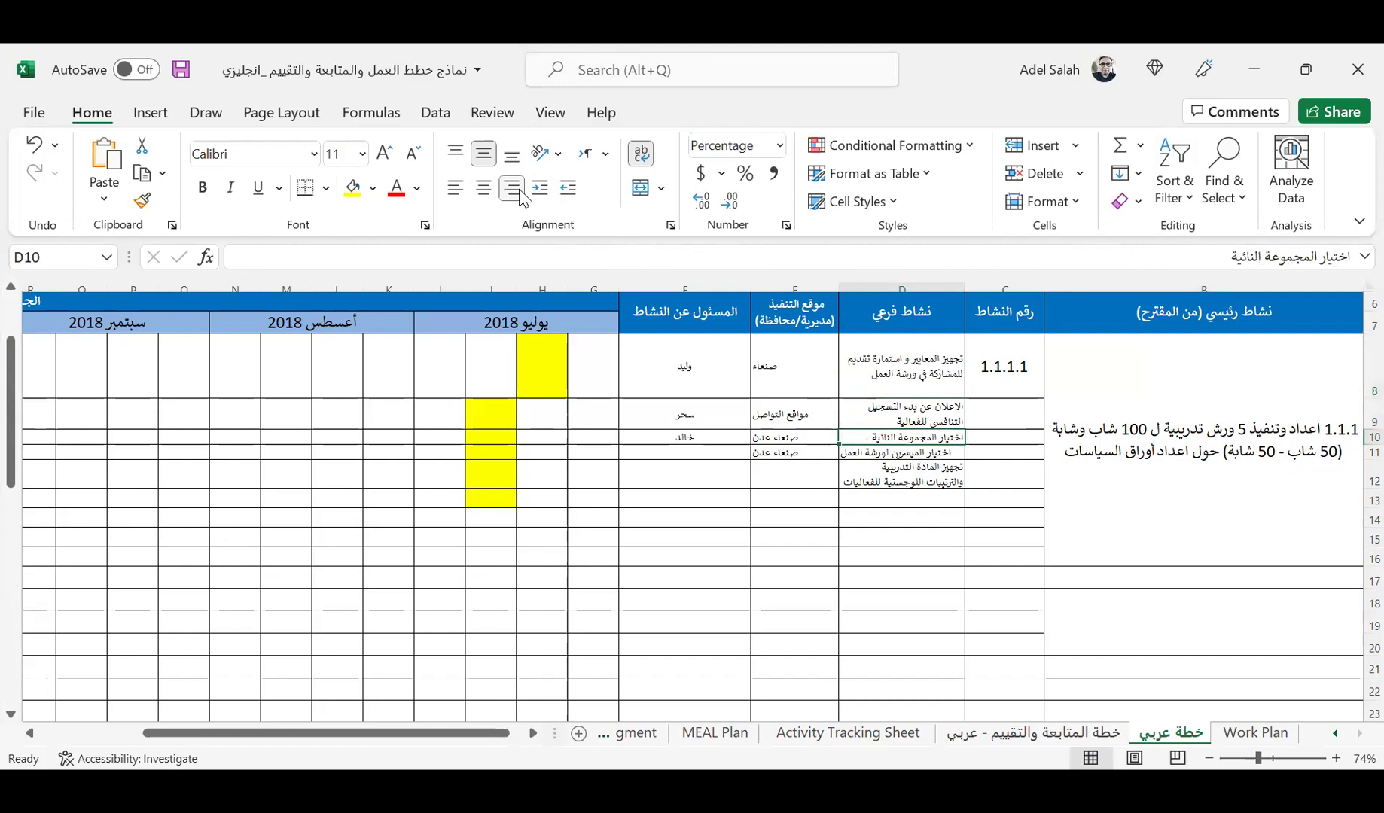
Correct the sub-activity in D10 to "اختيار المجموعة النهائية" and right-align the description in D11
double_click(883, 439)
text(ه)
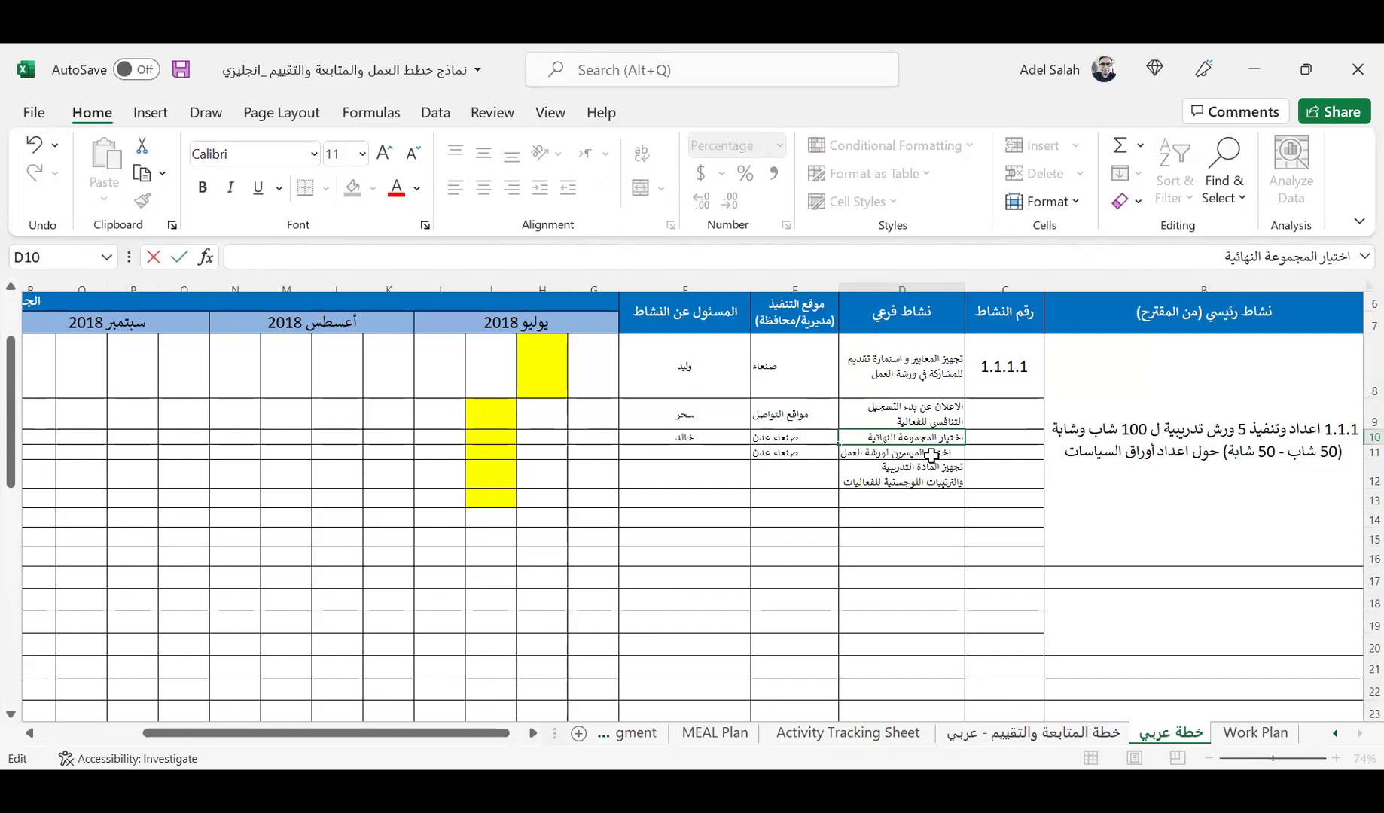
click(932, 456)
click(511, 187)
Examine the last sub-activity entry and the main activity, sub-activity, implementation location and responsible person headings
click(920, 473)
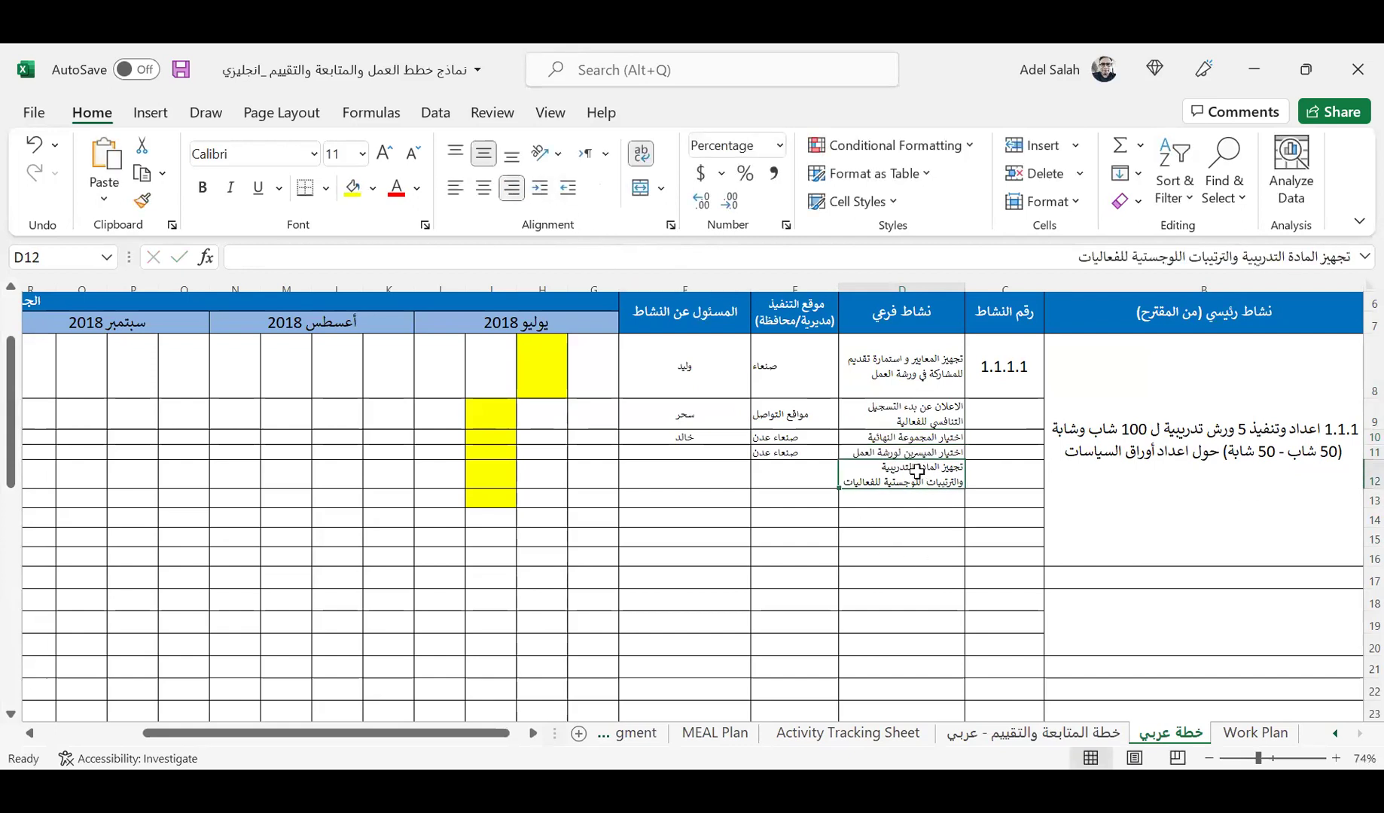
click(917, 501)
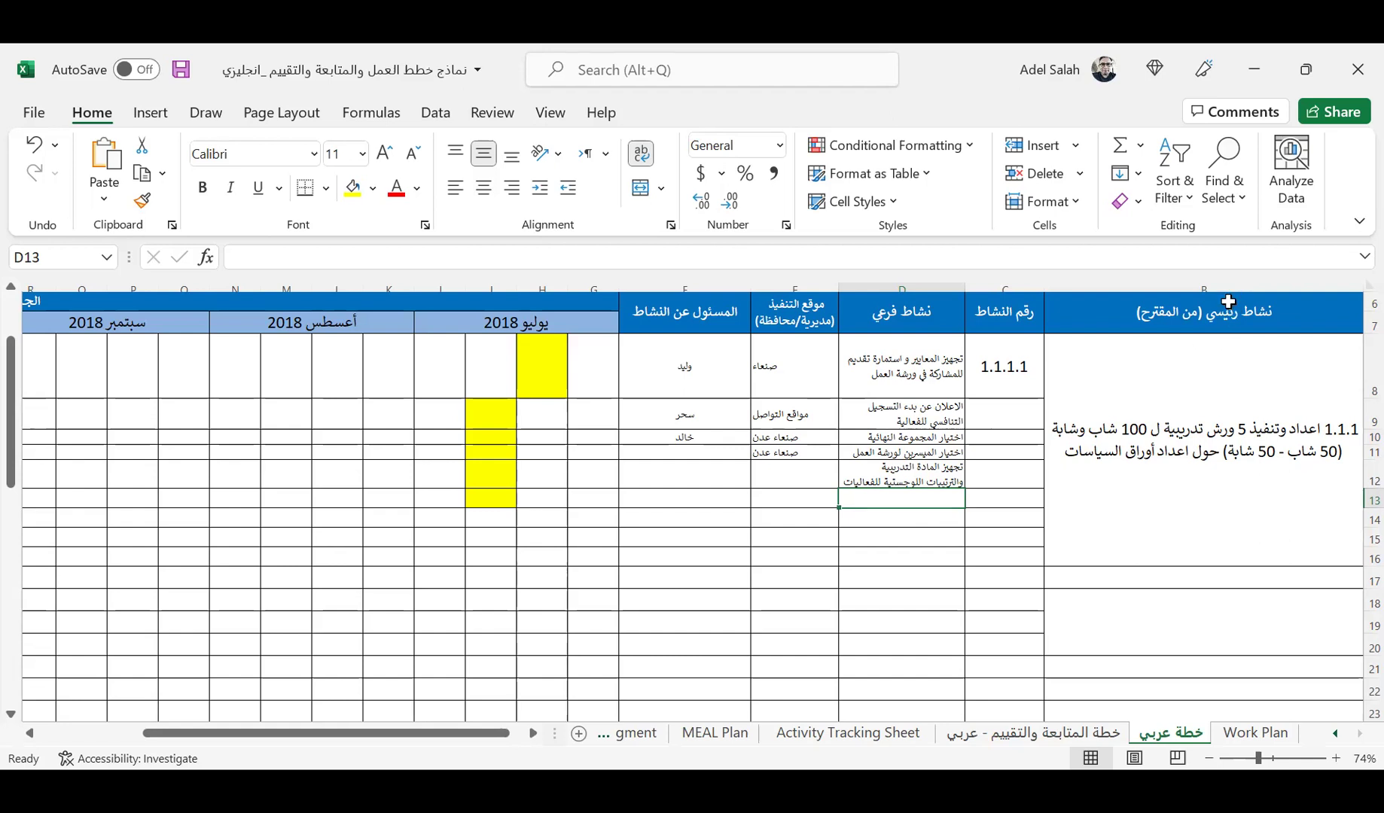
scroll(1227, 300, up, 1)
scroll(1250, 367, right, 3)
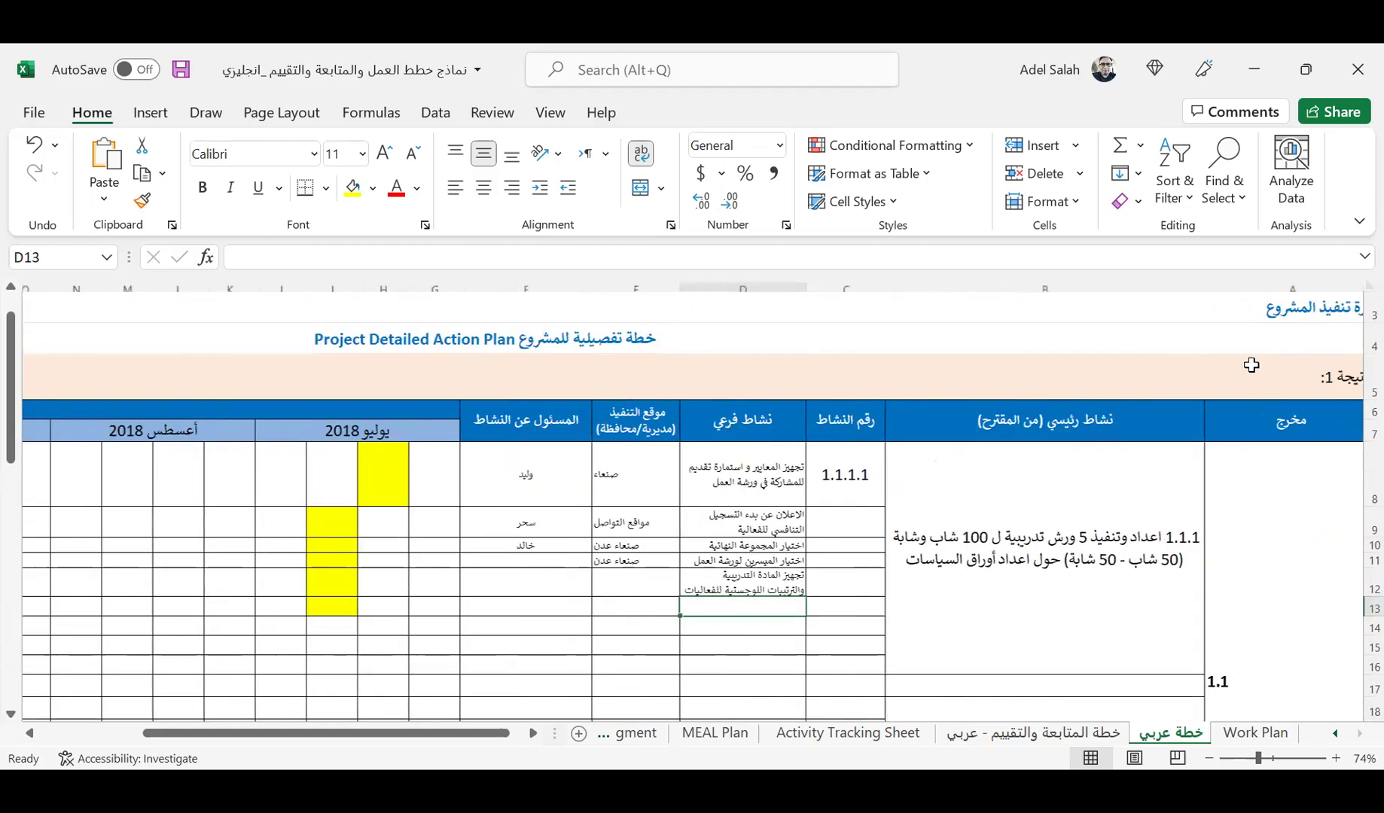
click(1067, 410)
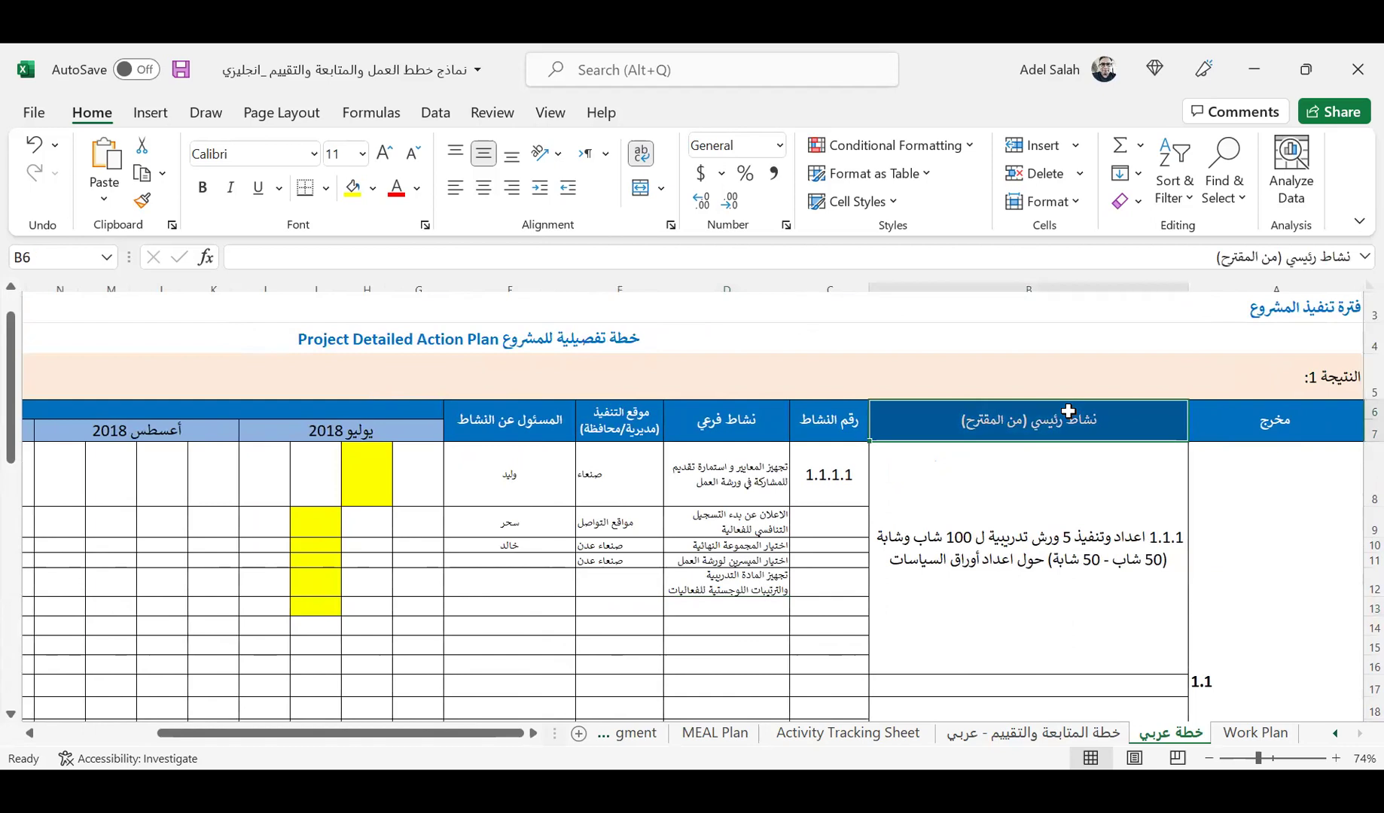
click(734, 422)
click(649, 421)
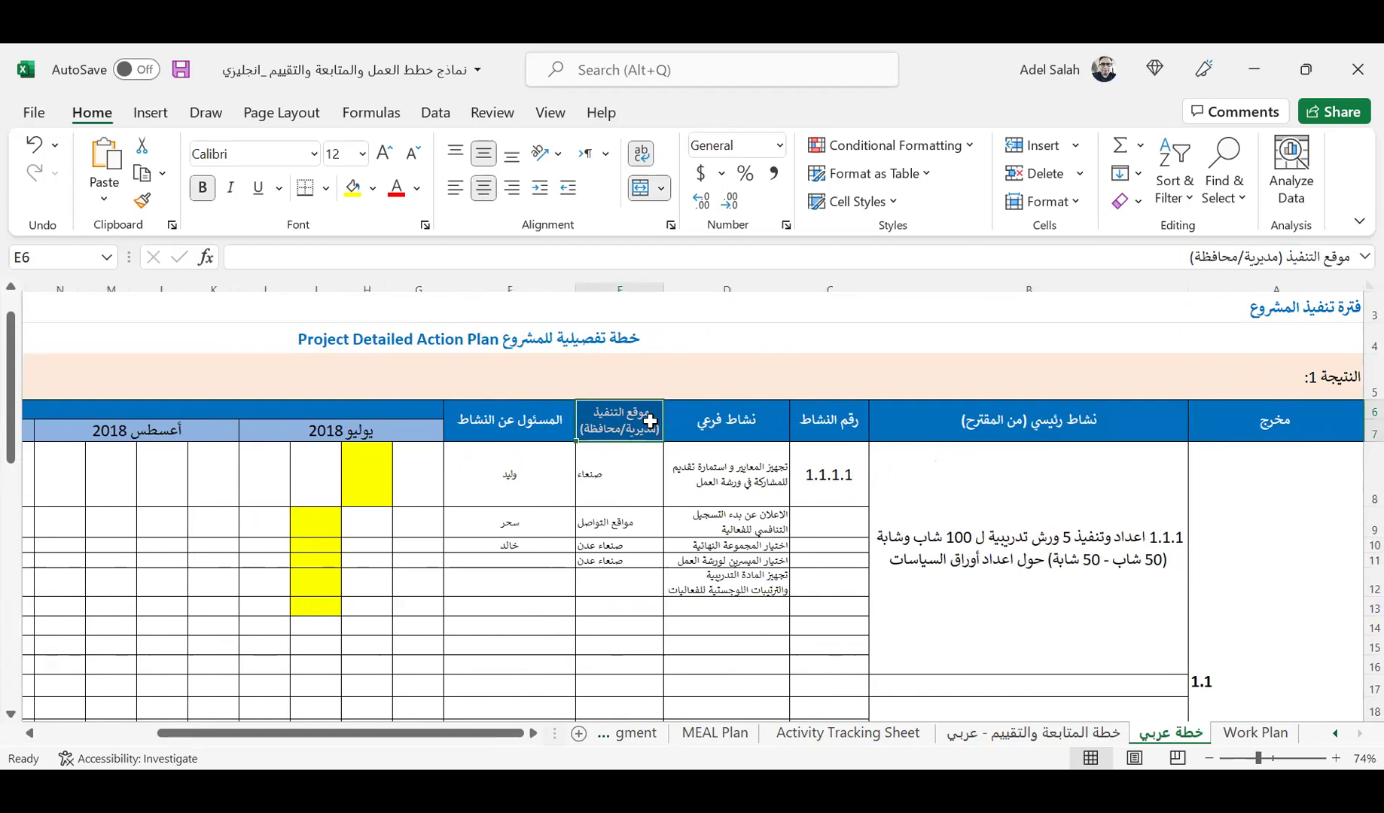
click(523, 433)
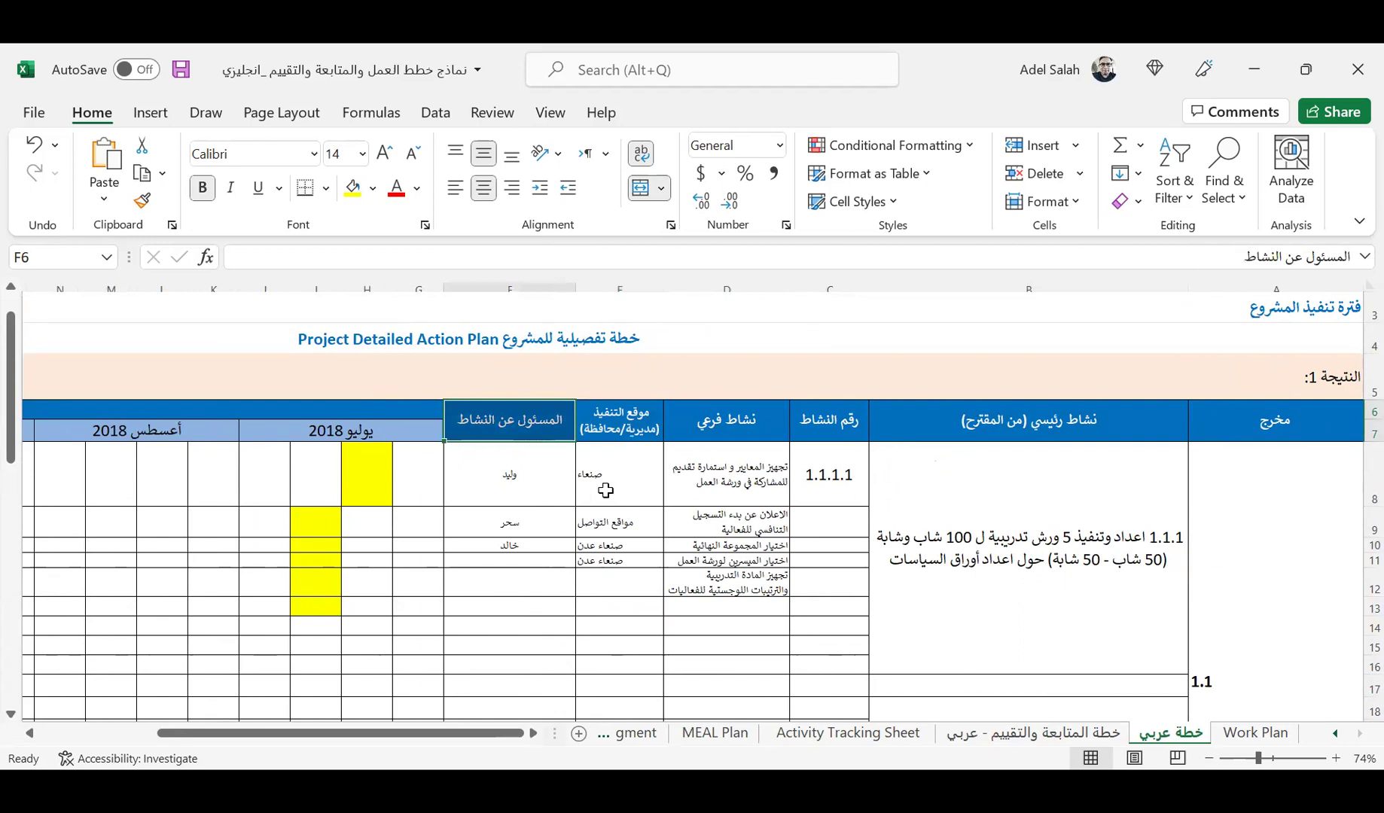
Clear the implementation location entries for the first four sub-activities, cells E8 to E11
drag(606, 490, 606, 561)
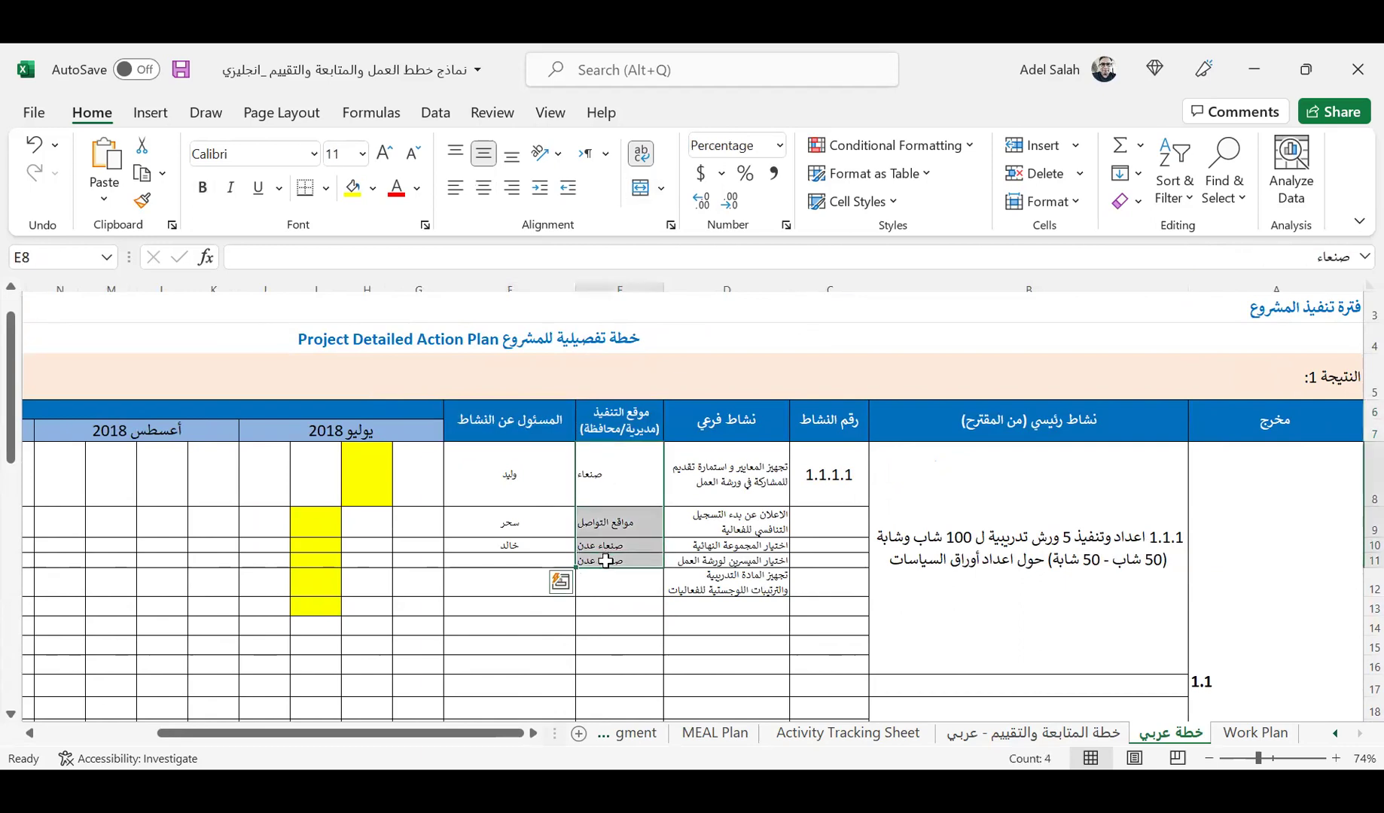
key(Delete)
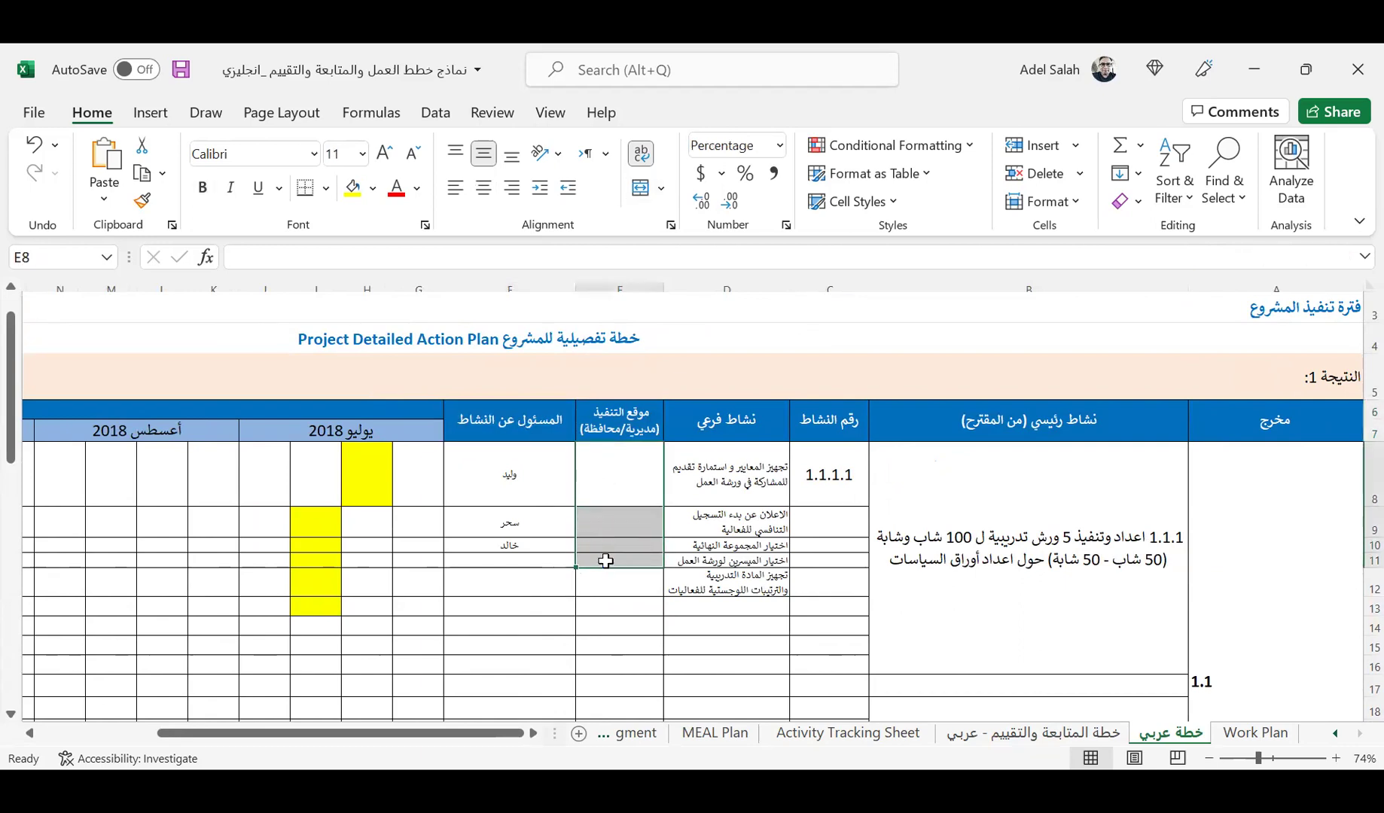
Go through the schedule's month headings from July to December 2018
click(367, 433)
key(Left)
key(Left)
key(Left)
key(Left)
key(Left)
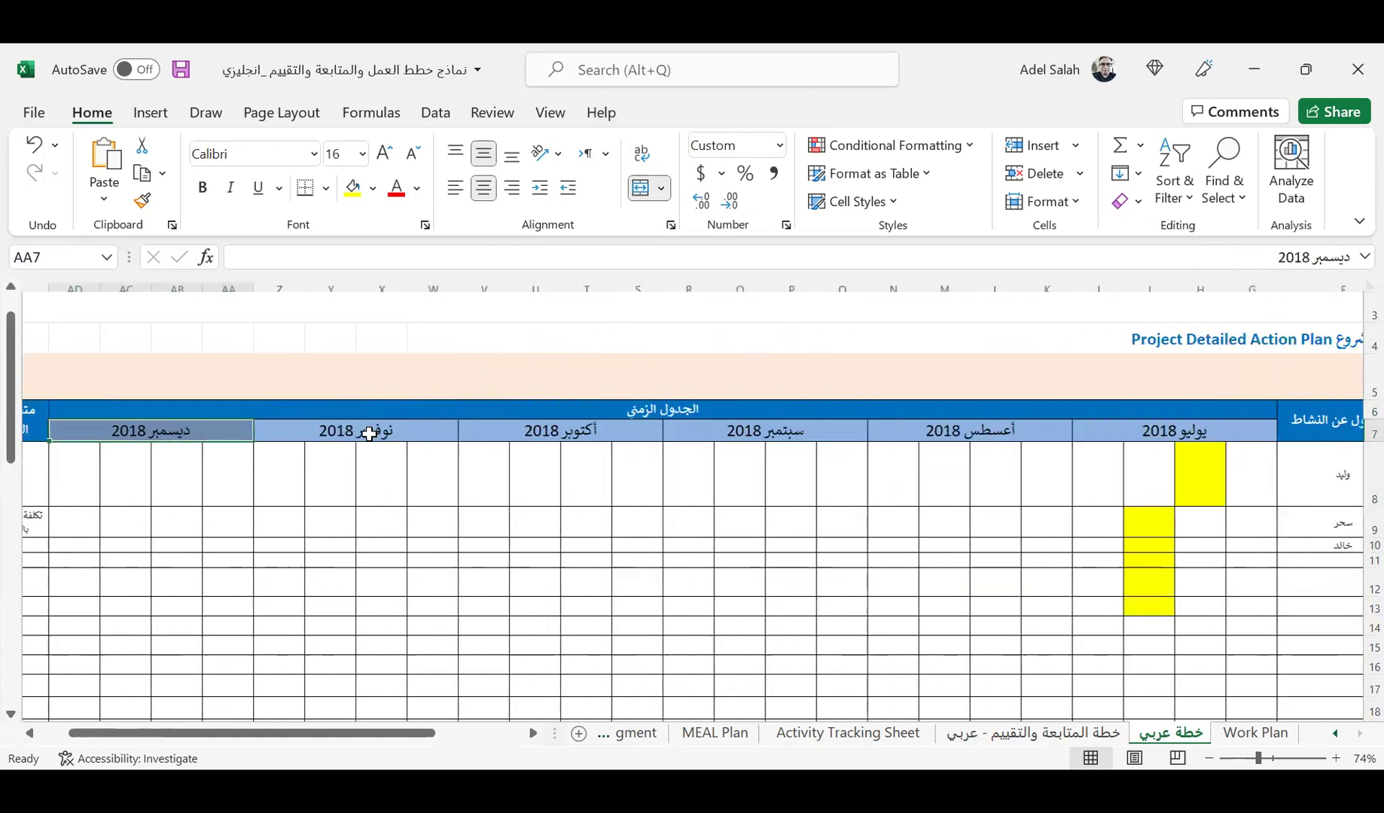
Look over the columns after the December 2018 schedule and back to the activity number heading
key(Left)
key(Left)
key(Left)
key(Left)
key(Left)
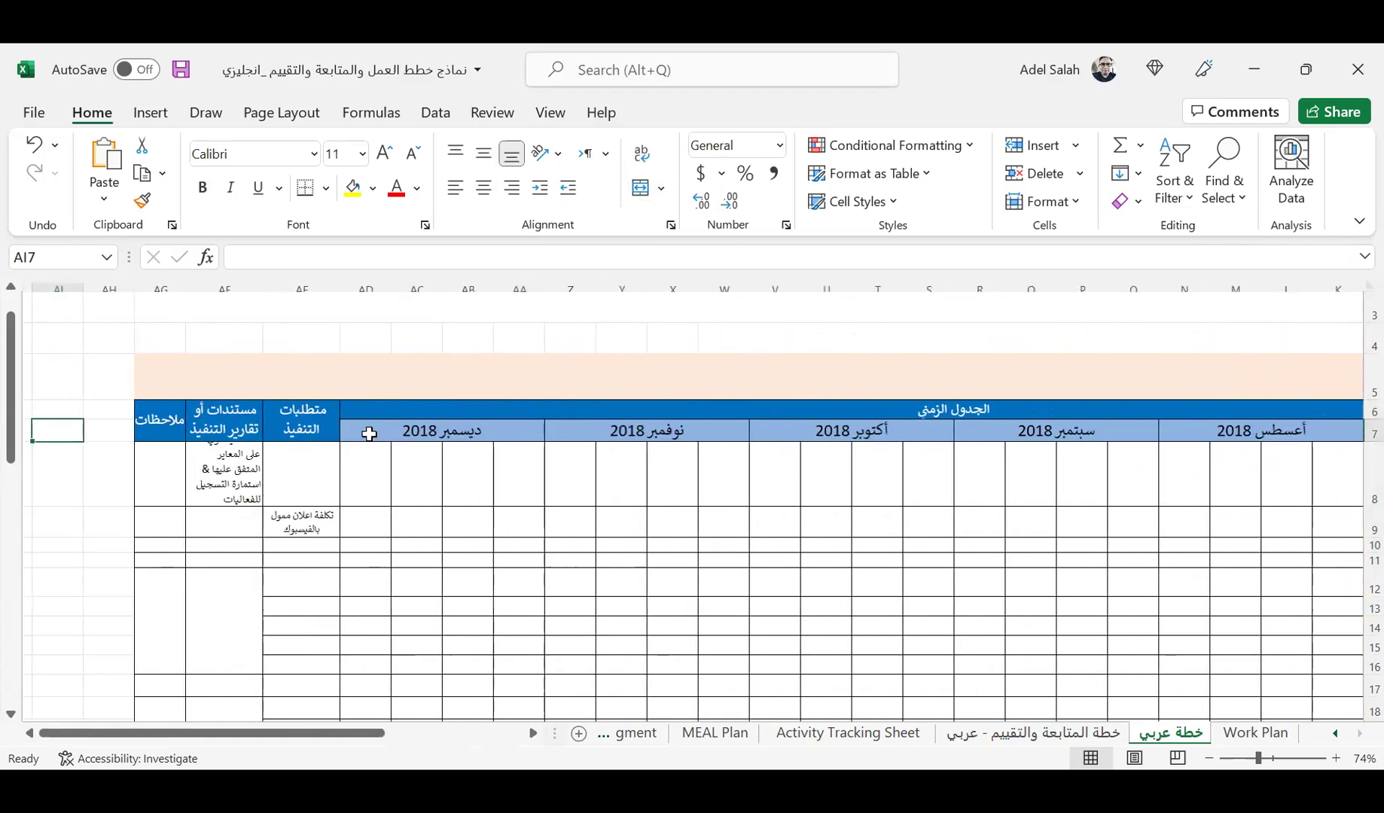
key(Right)
key(Right)
key(Right)
key(Right)
key(Right)
key(Right)
key(Right)
key(Right)
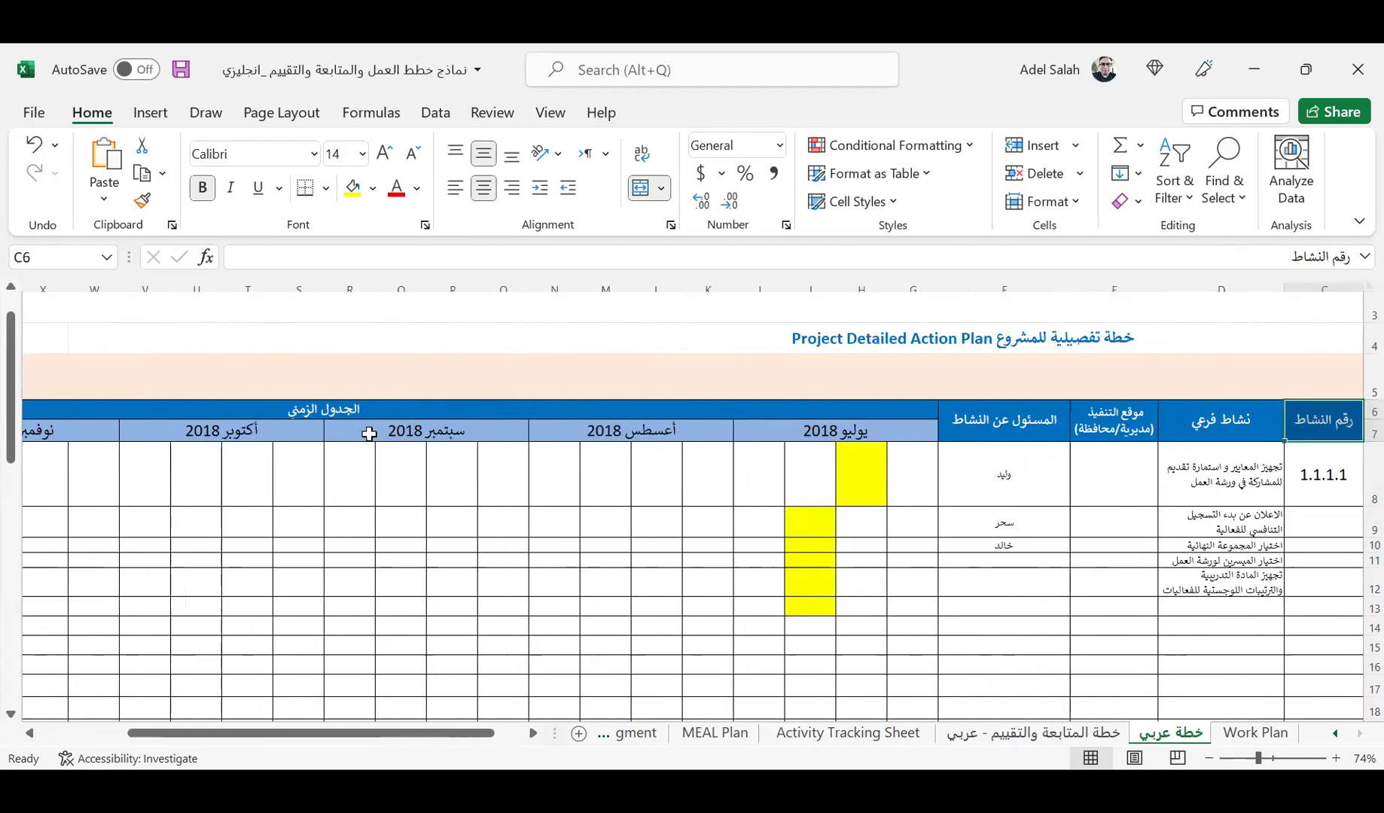
Examine the July 2018 week cells in rows 8 and 9, which schedule the first two sub-activities
click(912, 474)
drag(887, 471, 815, 454)
click(763, 457)
click(821, 463)
click(862, 468)
click(901, 480)
click(896, 528)
click(854, 512)
drag(854, 512, 797, 518)
click(794, 517)
click(715, 515)
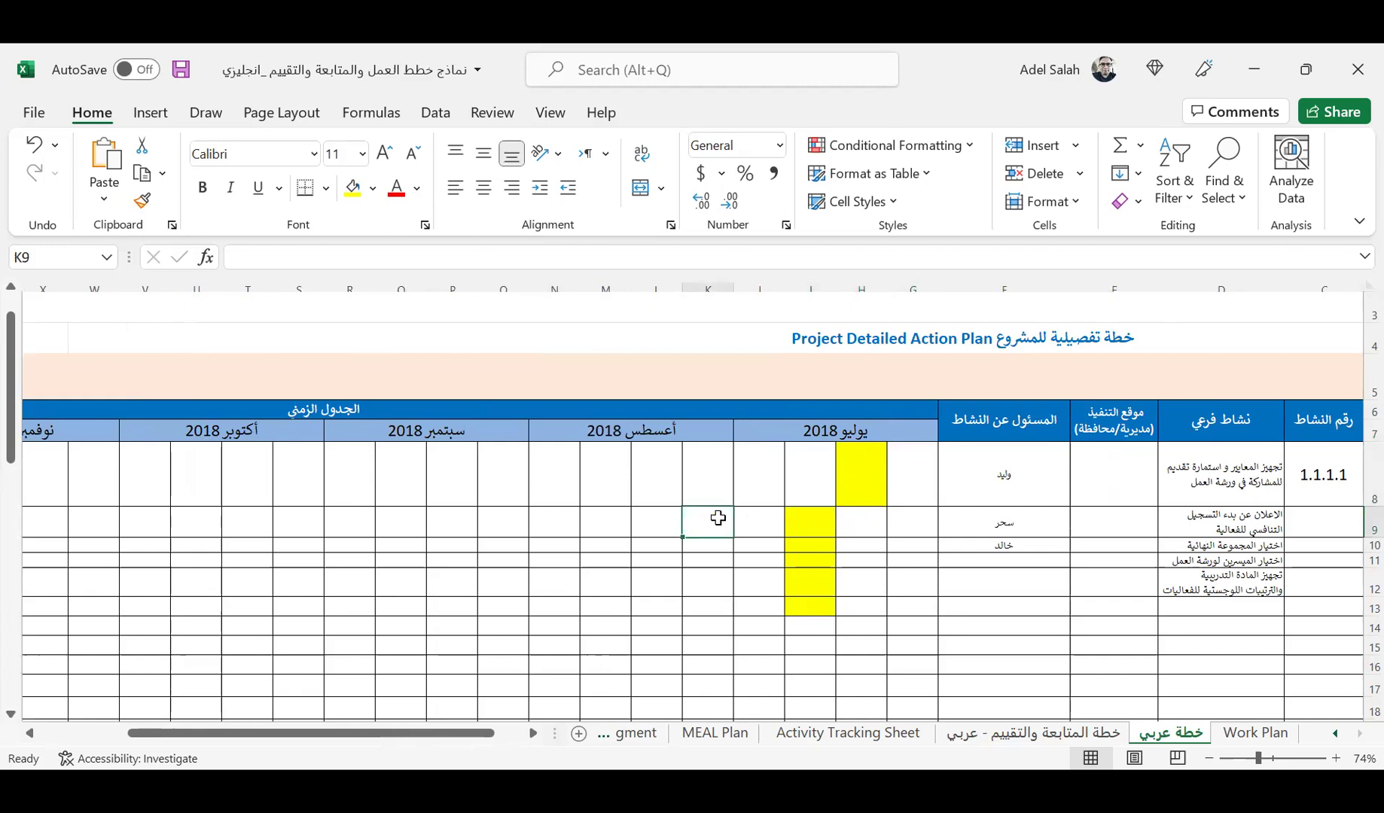
Examine the implementation requirements, supporting documents and notes columns for the first two sub-activities
scroll(488, 457, left, 10)
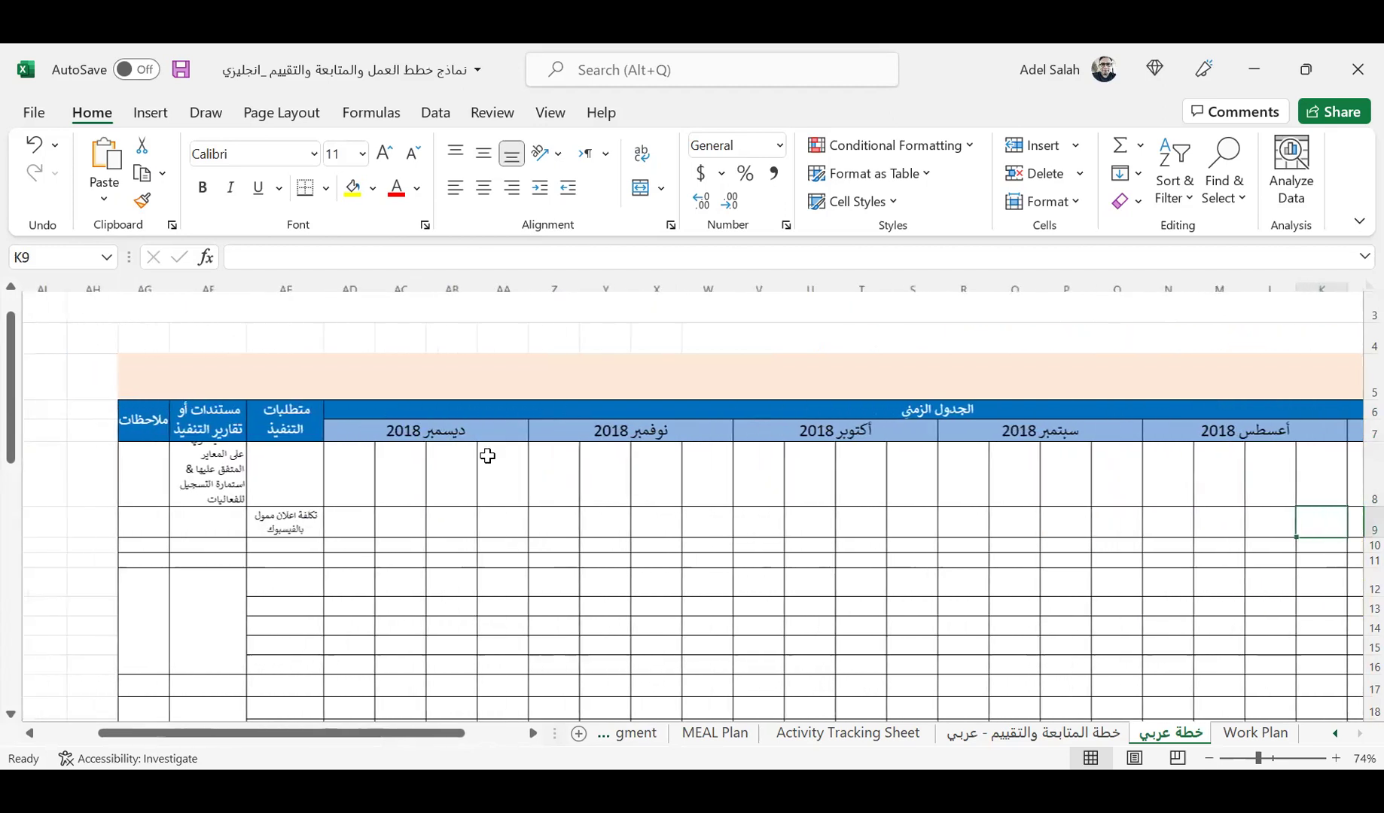
click(323, 428)
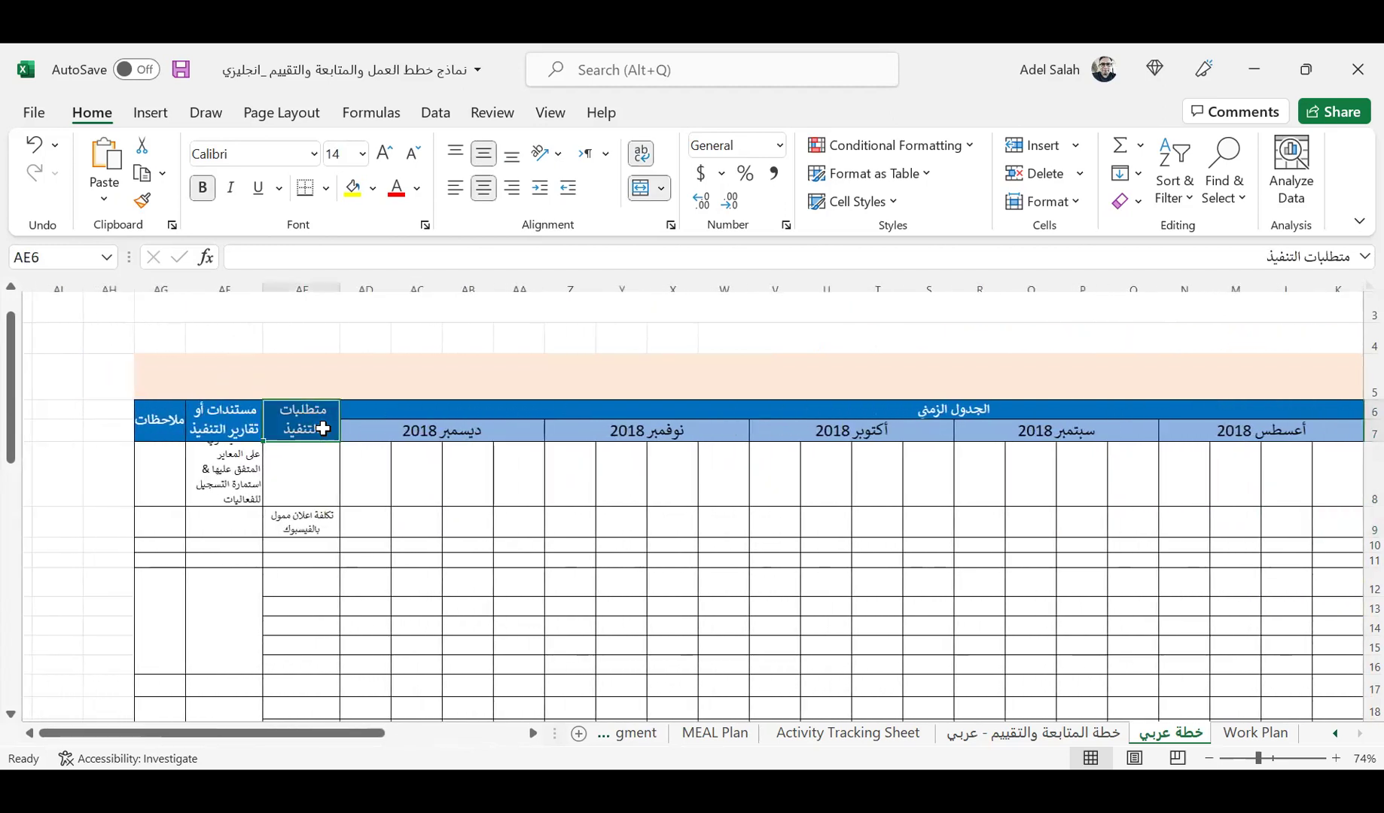
click(317, 515)
click(320, 471)
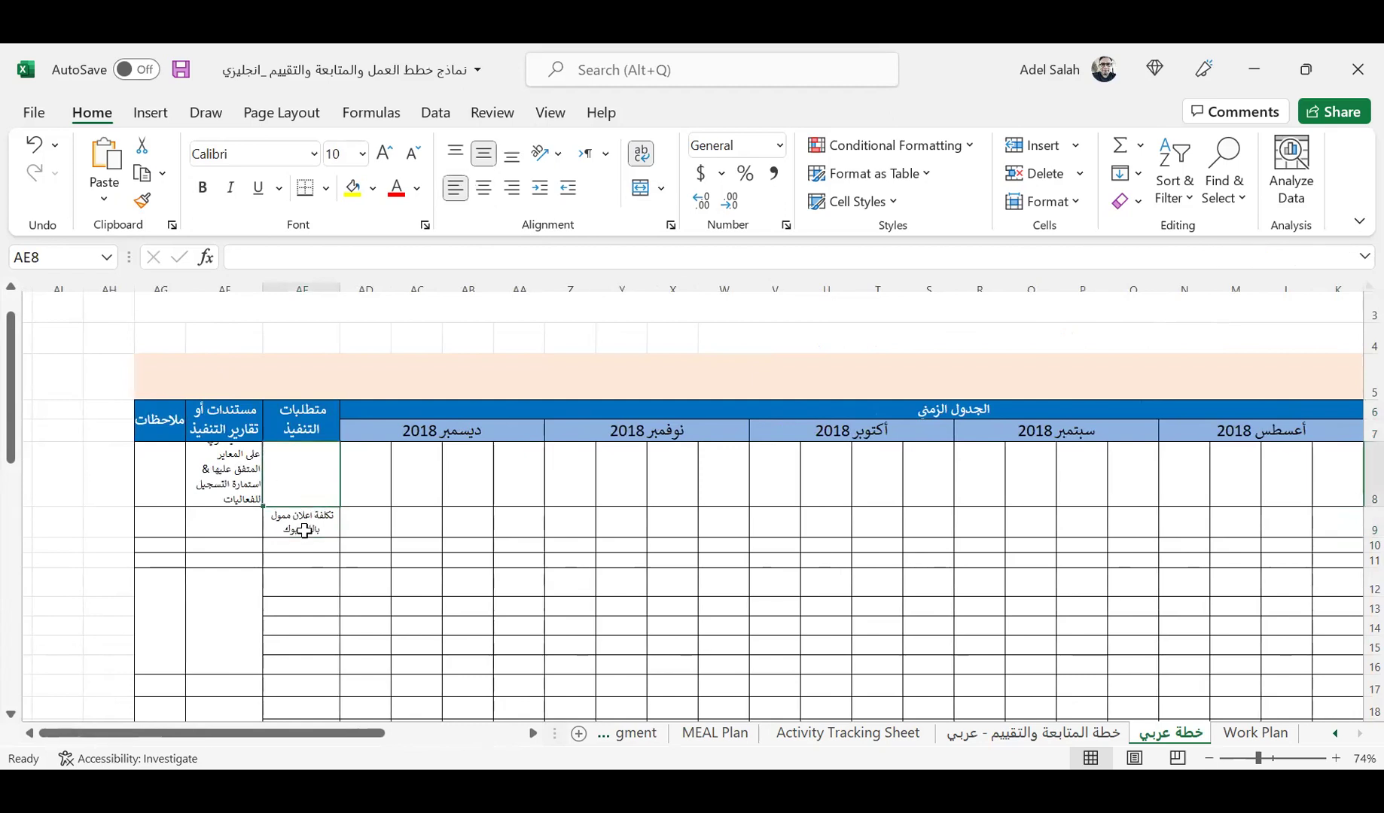
click(227, 459)
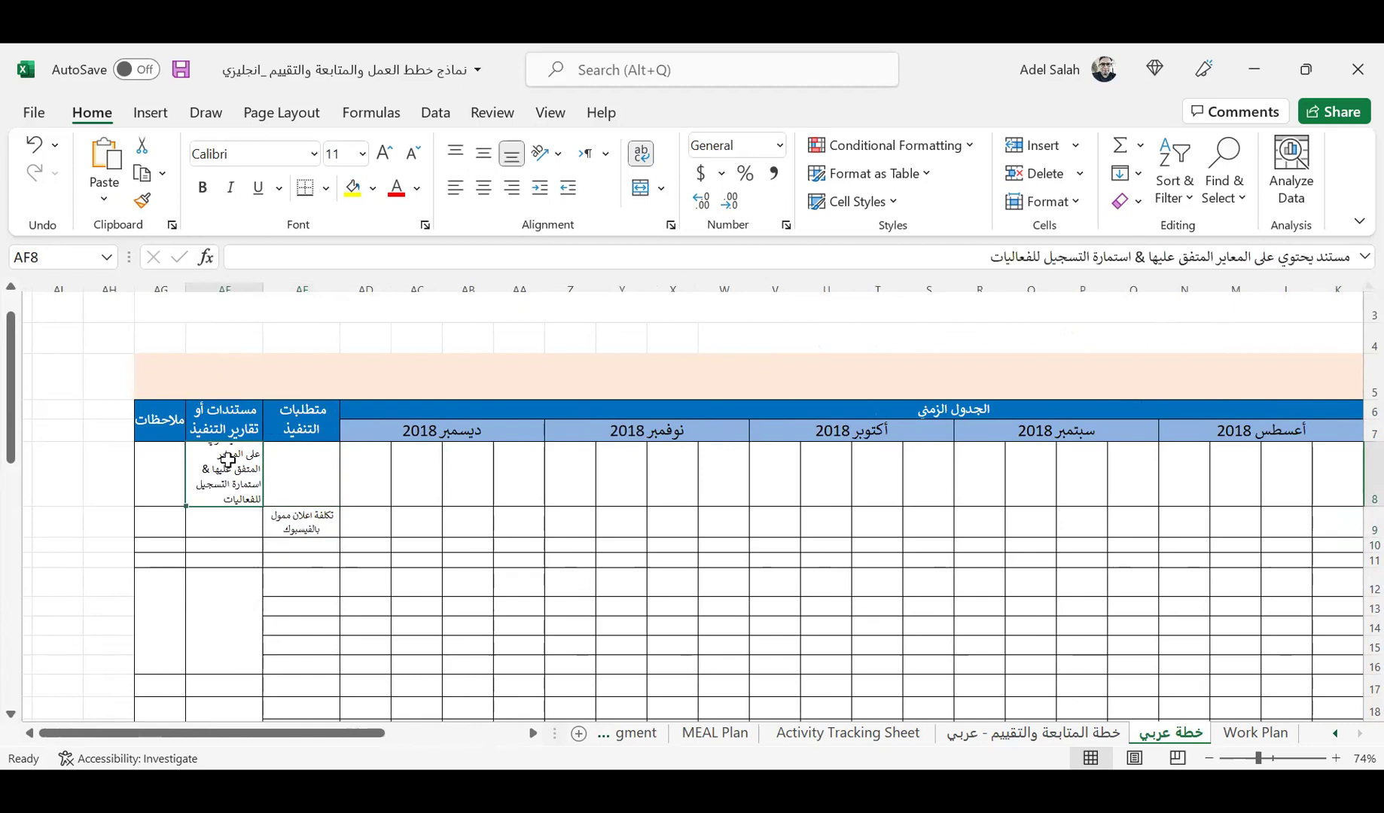
click(176, 471)
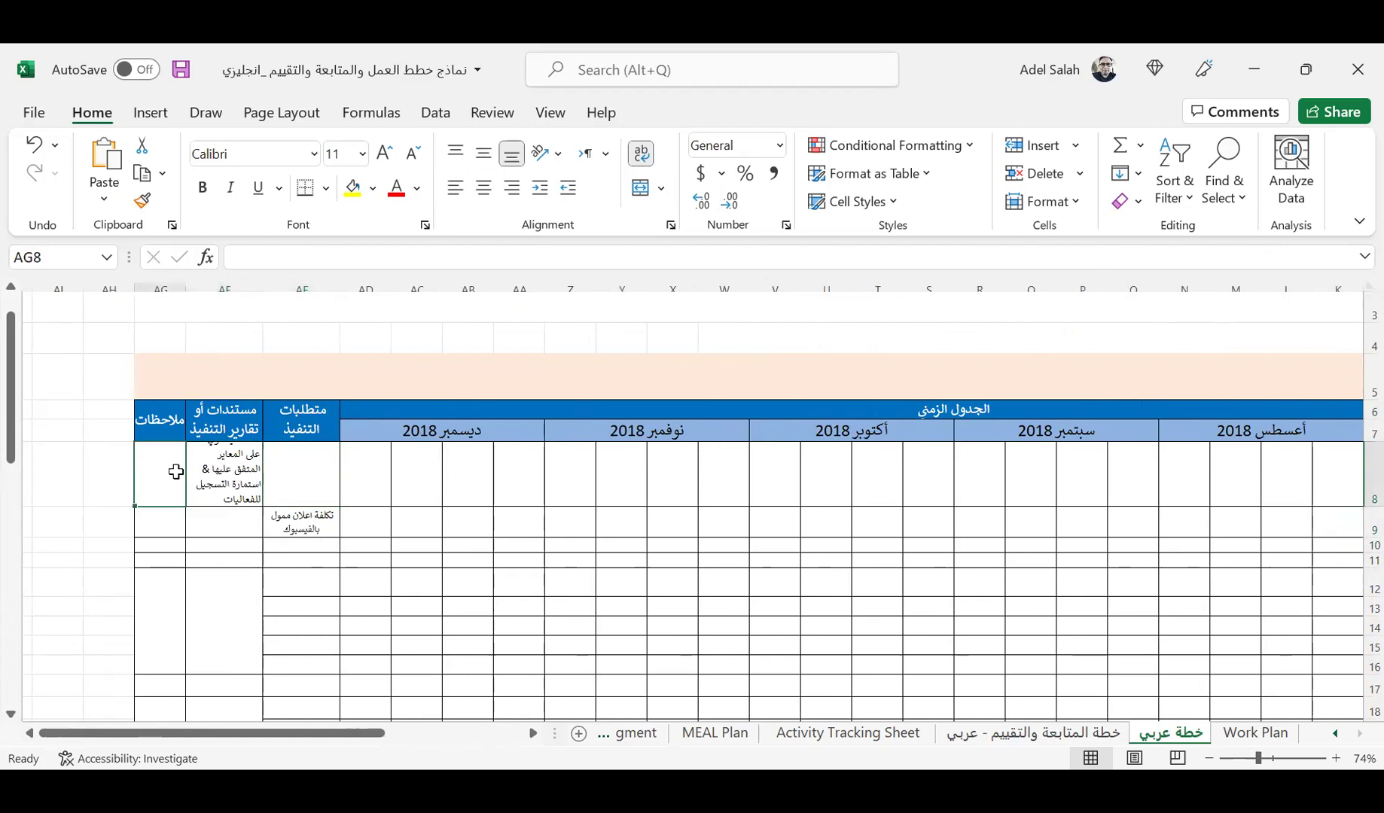
Go back along row 8 to output 1.1 and review the result row above the headings
key(Right)
key(Right)
key(Right)
key(Right)
key(Right)
key(Right)
key(Right)
key(Right)
key(Right)
key(Right)
key(Right)
key(Right)
key(Right)
key(Right)
key(Right)
key(Right)
key(Right)
key(Right)
key(Right)
key(Right)
key(Right)
key(Right)
key(Right)
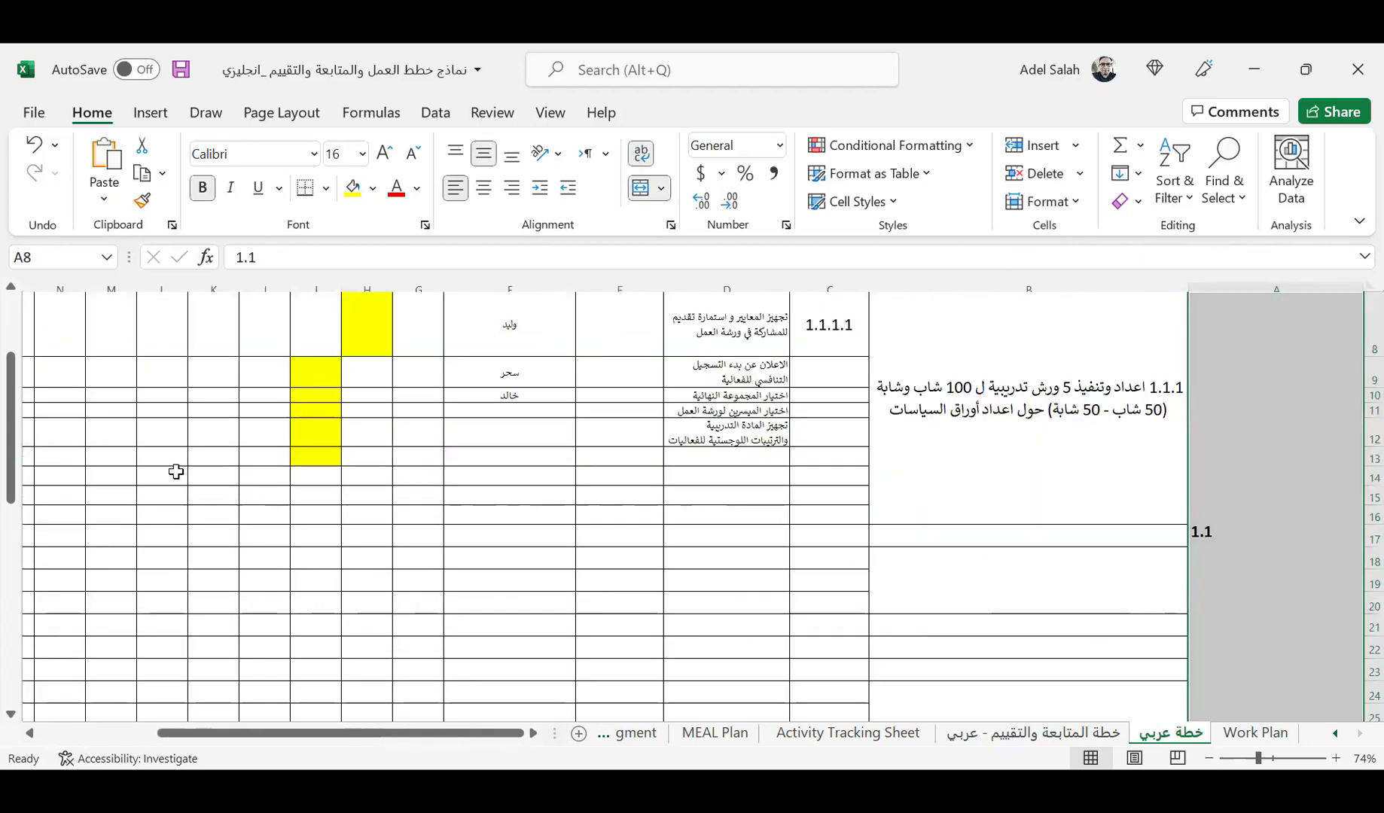
key(Up)
key(Up)
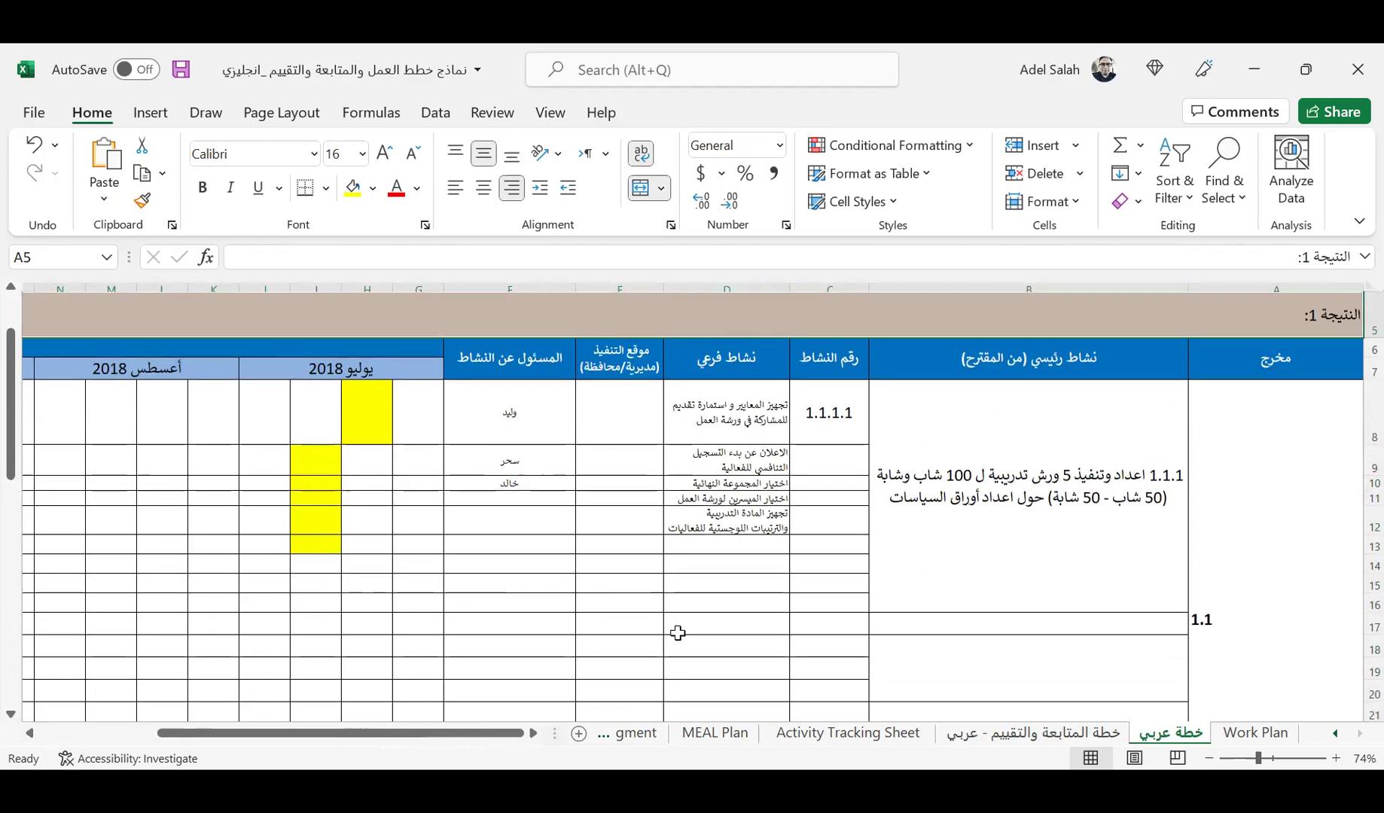
click(976, 587)
key(Right)
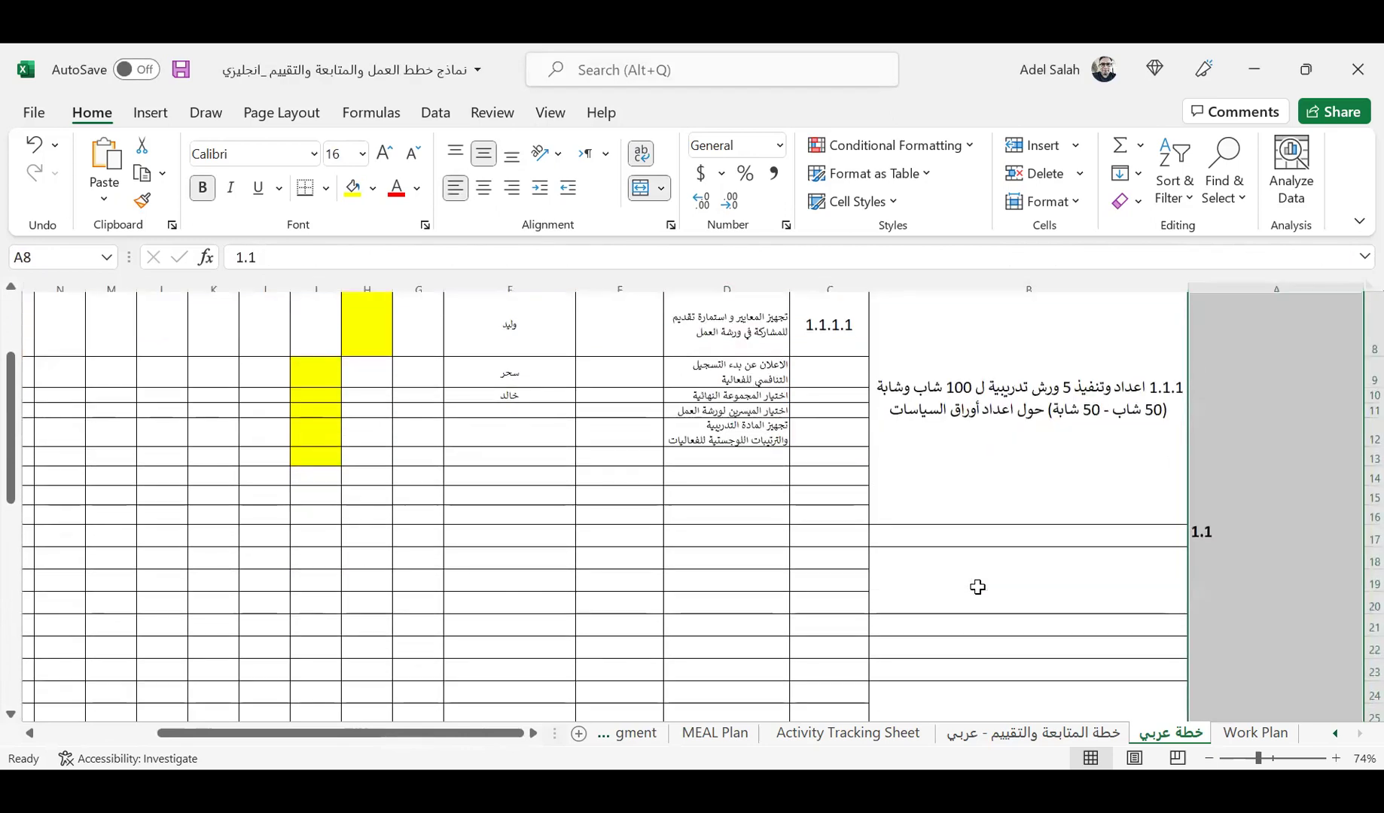
Go along row 8 from the output into the schedule and up to its timeline heading
key(Left)
key(Left)
key(Left)
key(Left)
key(Left)
key(Left)
key(Left)
key(Left)
key(Left)
key(Left)
key(Left)
key(Left)
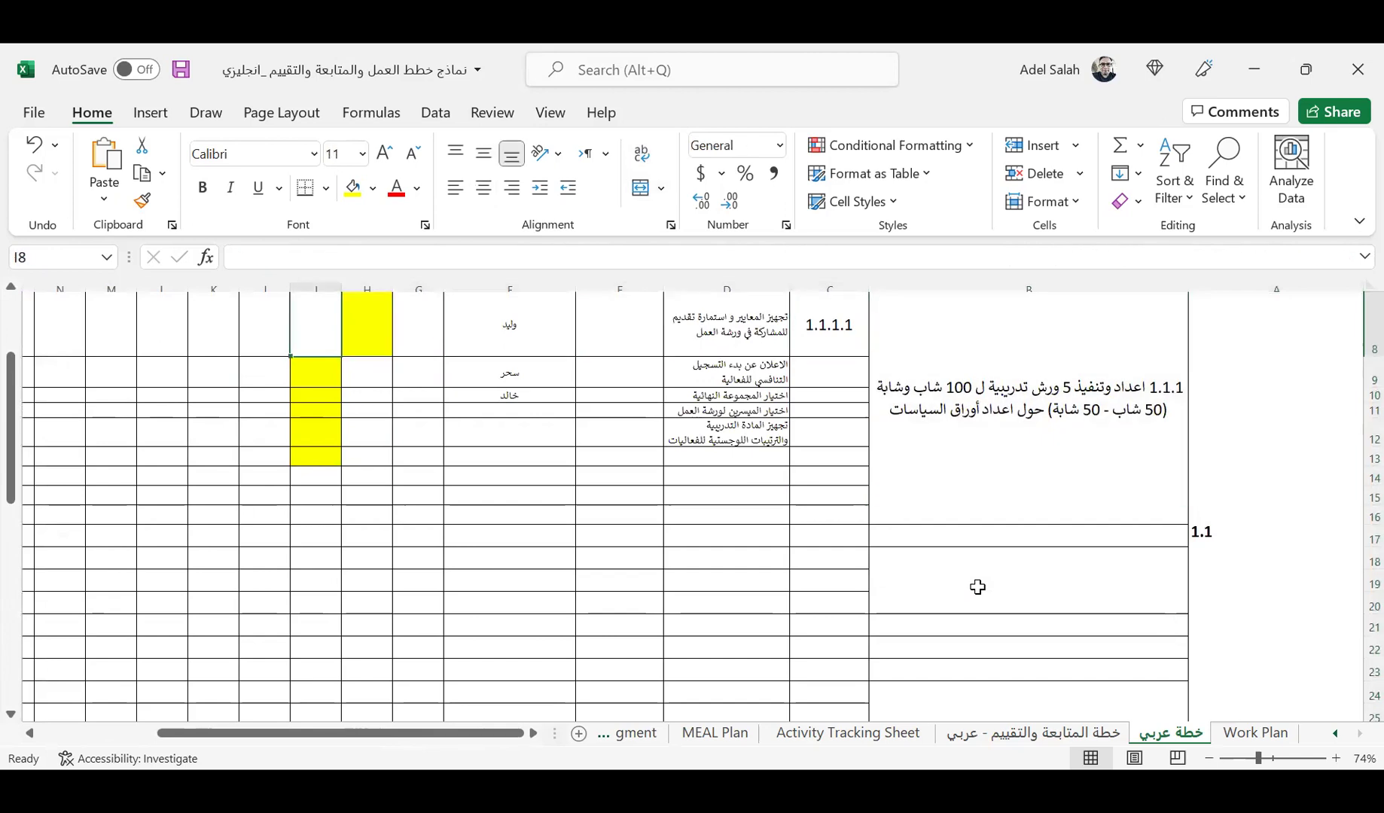
key(Left)
key(Left)
key(Left)
key(Left)
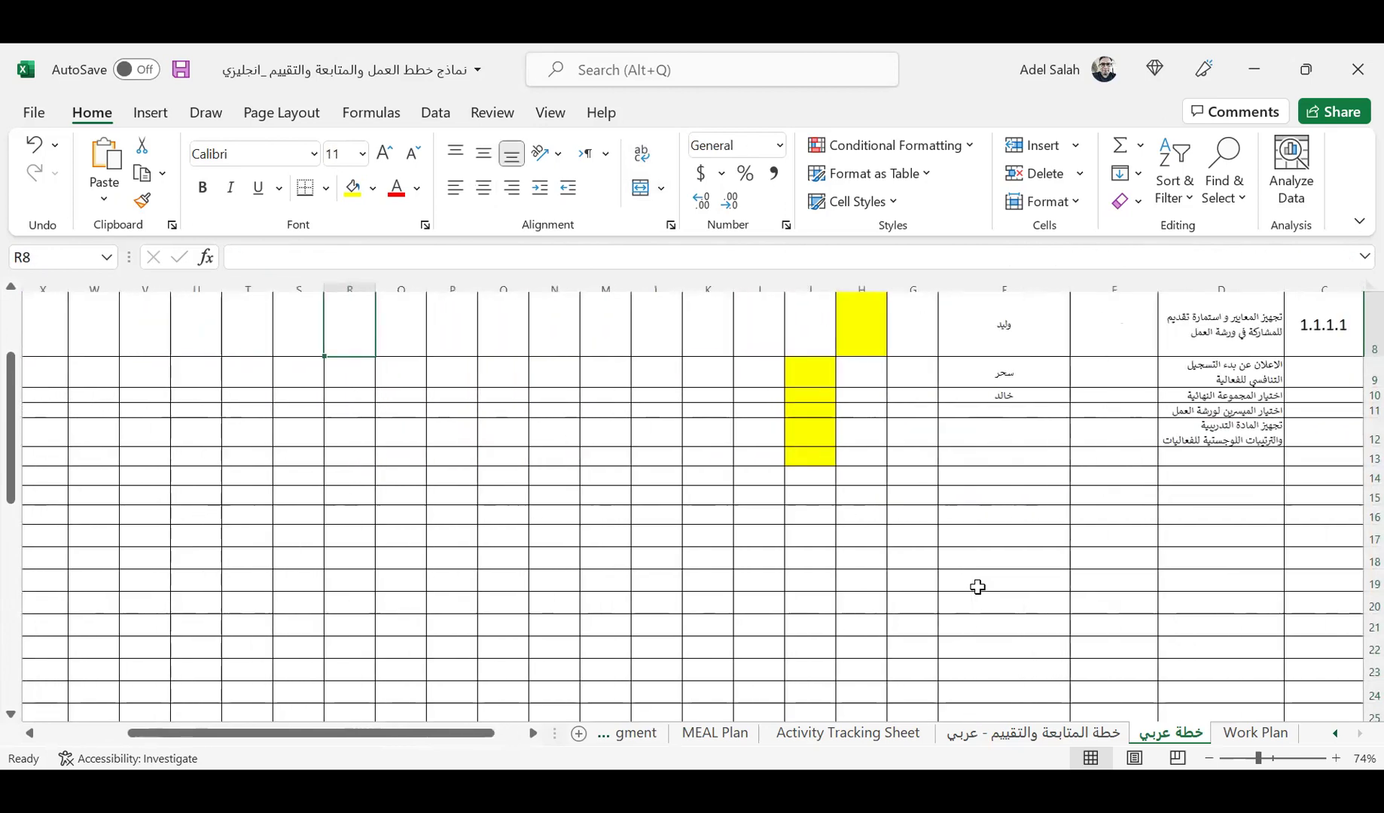
key(Up)
key(Up)
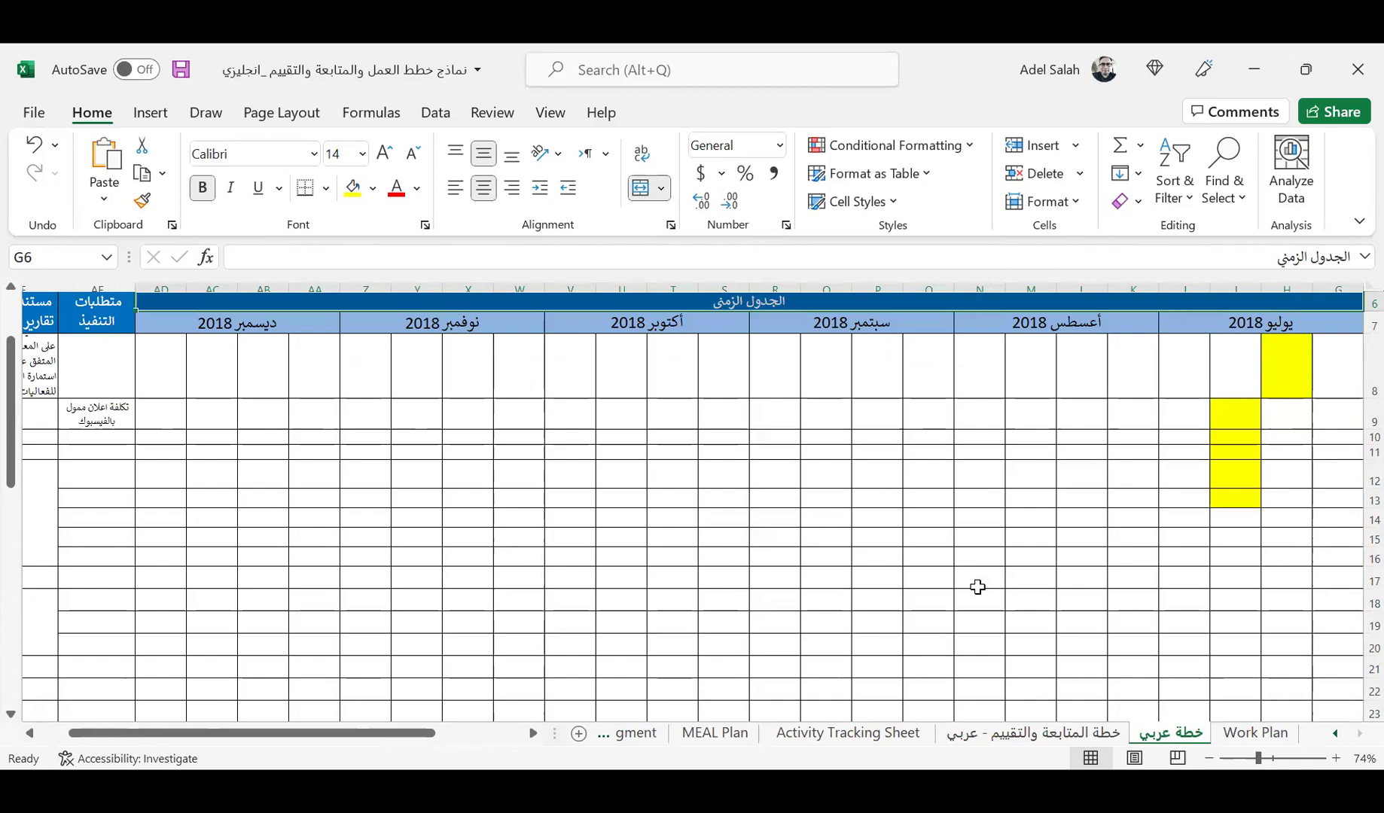
Review the output heading, main activity 1.1.1 and the whole sub-activity column
key(Right)
key(Right)
key(Right)
key(Right)
key(Right)
key(Right)
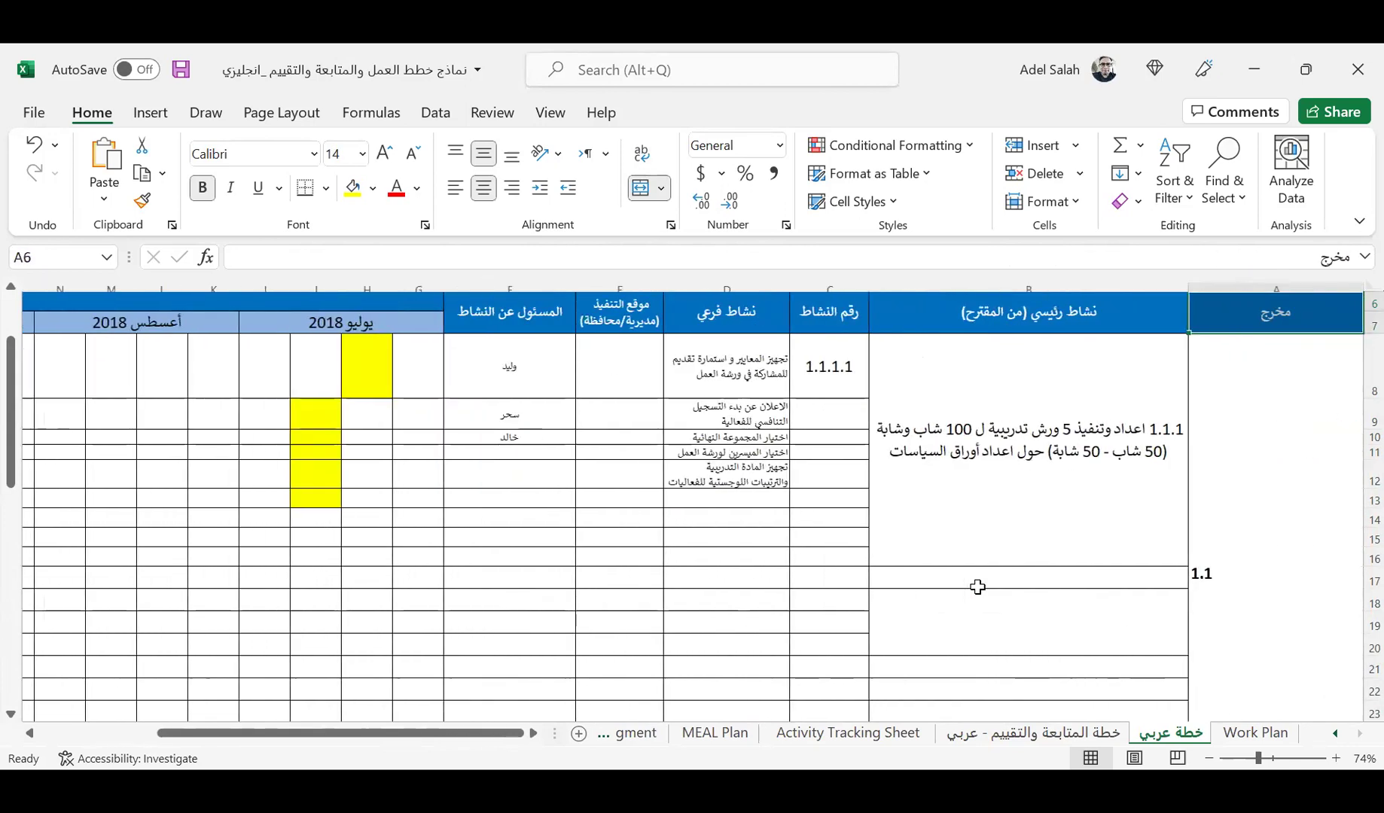
click(1135, 456)
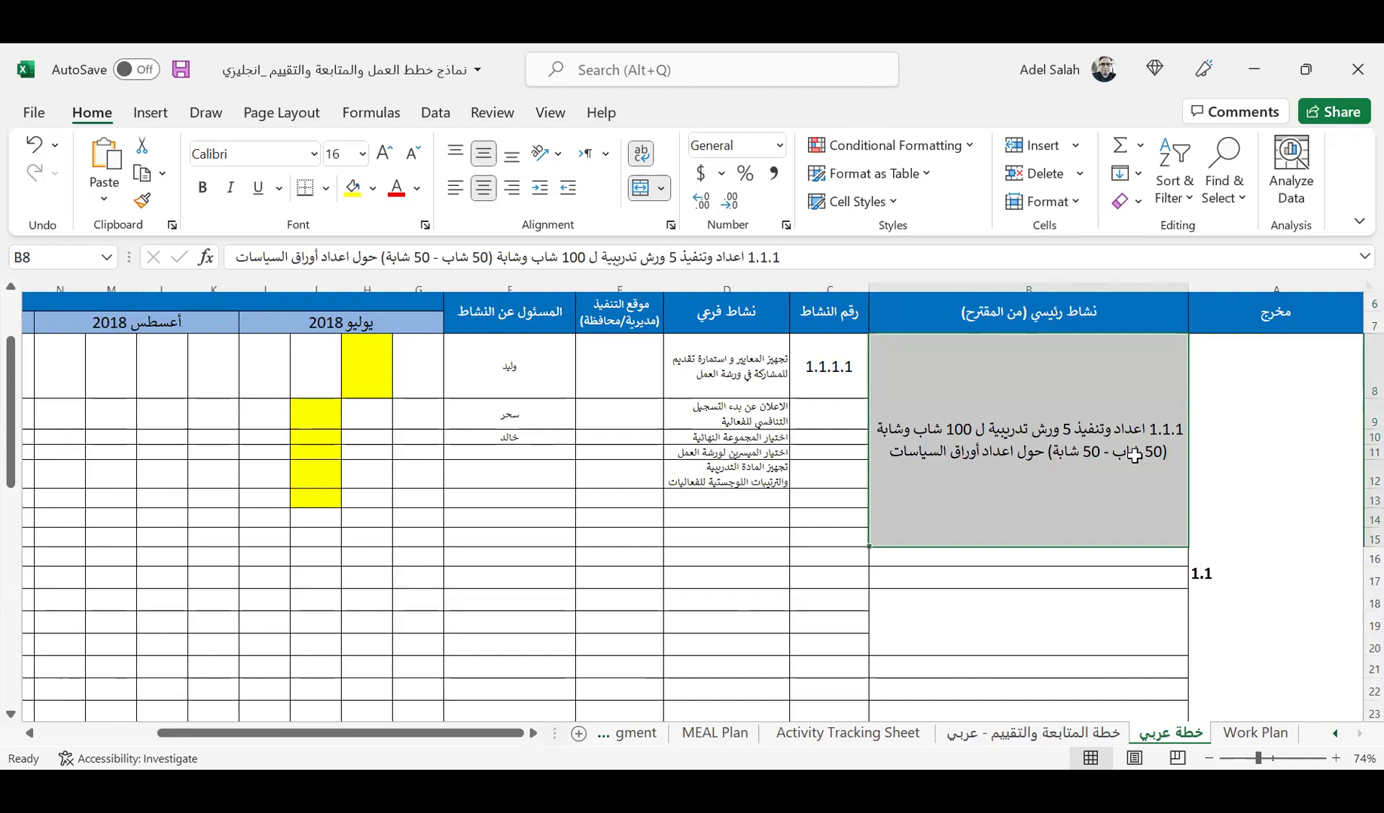
click(750, 306)
key(ctrl+shift+Down)
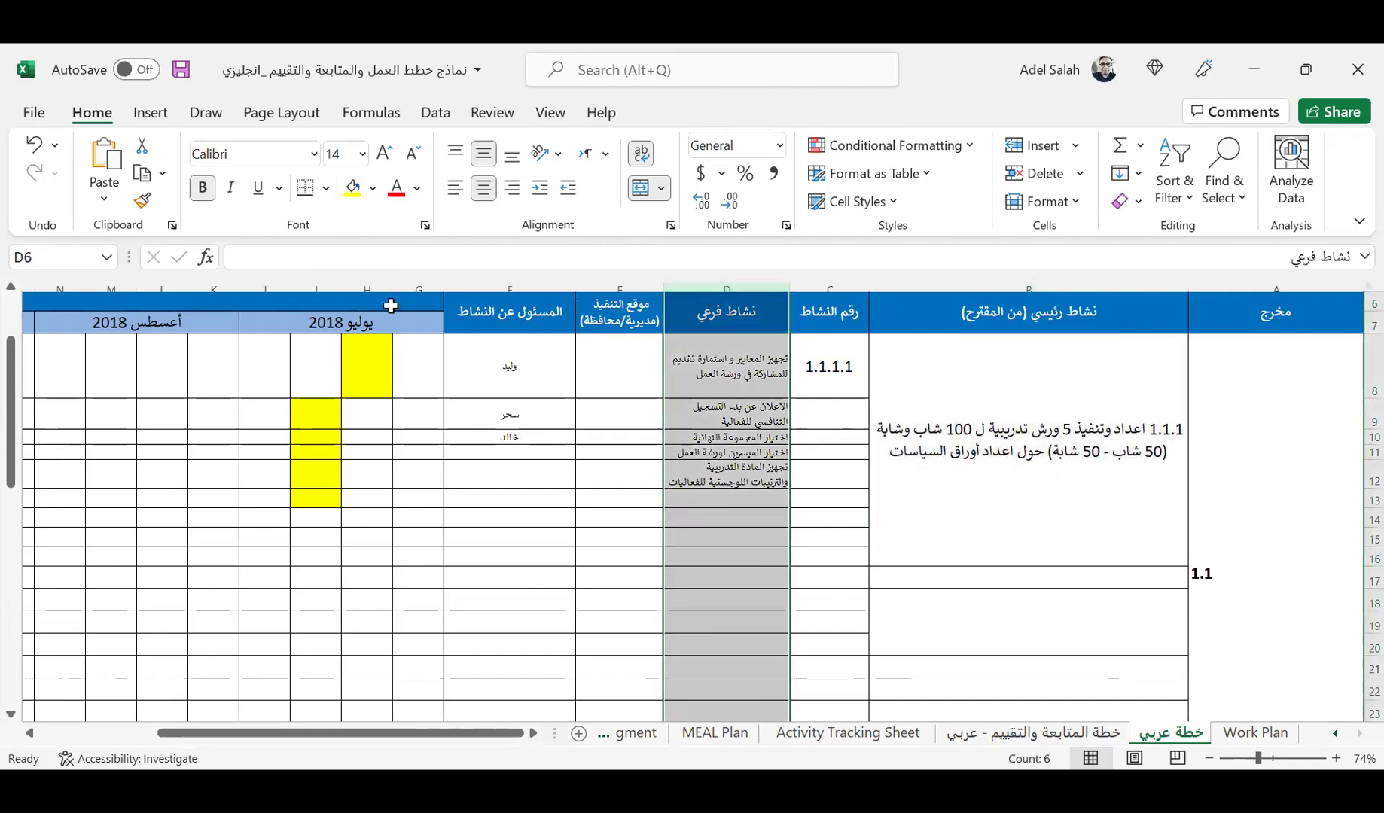
Go through the row 6 headings from the sub-activity across the schedule to the notes column
key(Left)
key(Left)
key(Left)
key(Left)
key(Left)
key(Left)
key(Left)
key(Left)
key(Left)
key(Left)
key(Left)
key(Left)
key(Left)
key(Left)
key(Left)
key(Left)
key(Left)
key(Left)
key(Left)
key(Left)
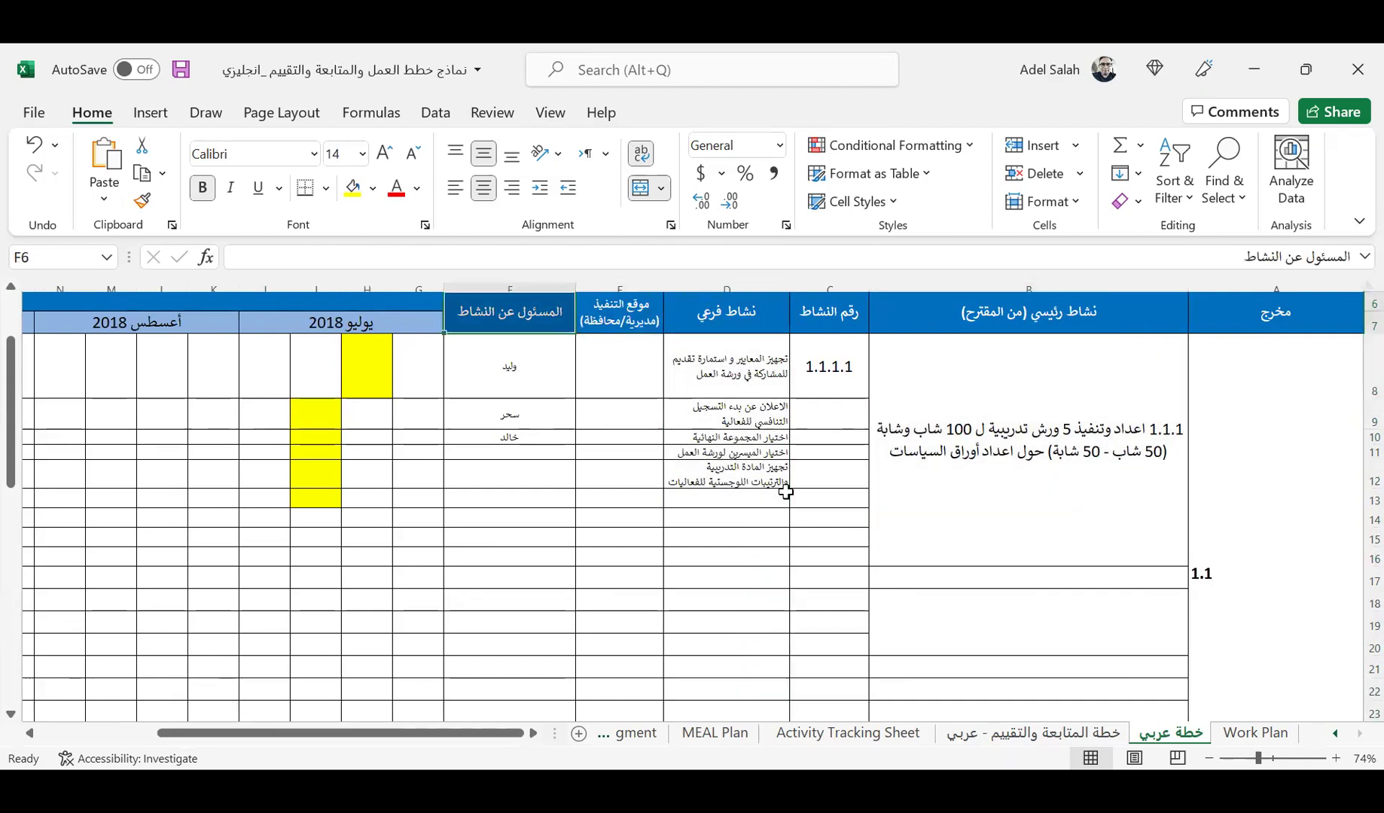
key(Left)
key(Left)
key(Left)
key(Left)
key(Left)
key(Left)
key(Left)
key(Left)
key(Left)
key(Left)
key(Left)
key(Left)
key(Left)
key(Left)
key(Left)
key(Left)
key(Left)
key(Left)
key(Left)
key(Left)
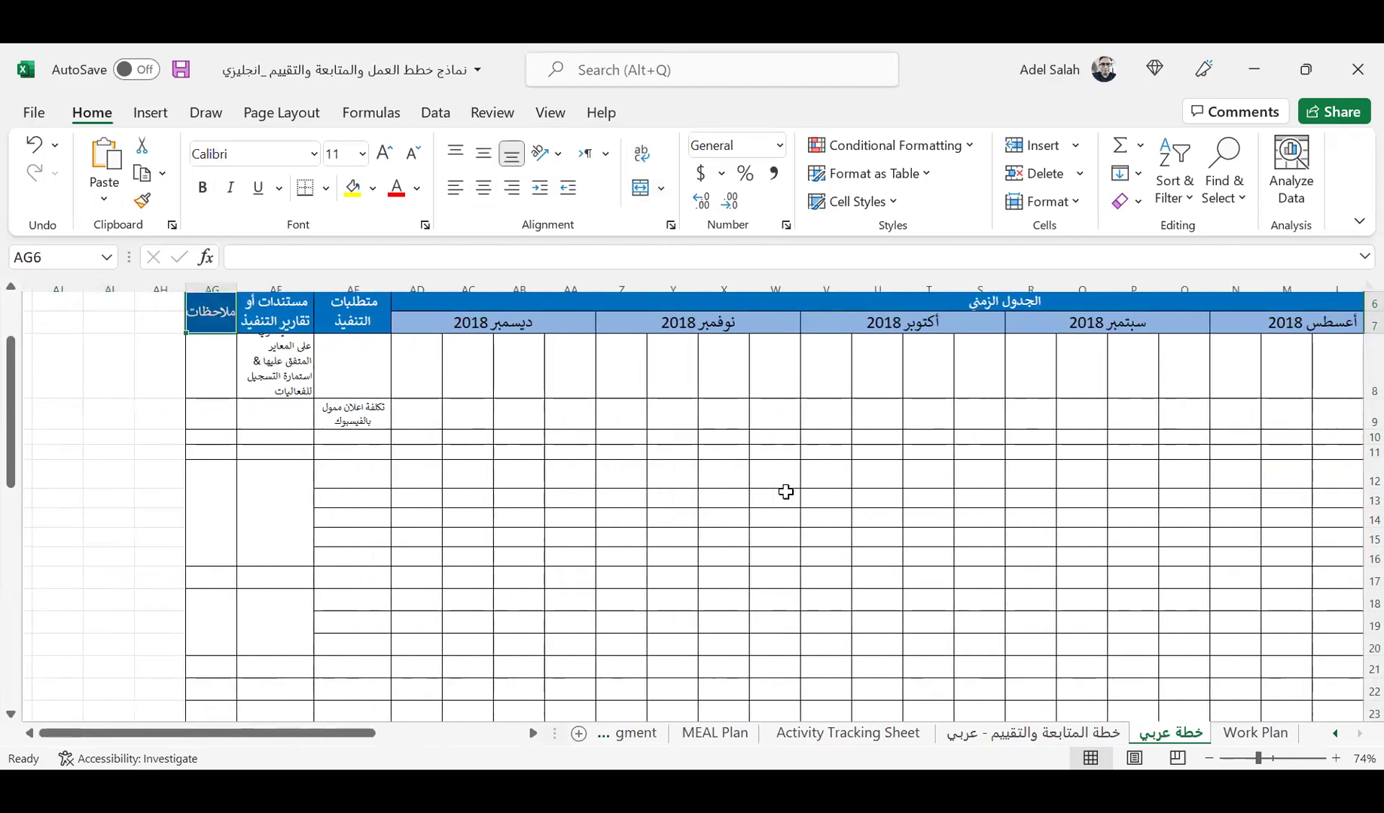
Review the donor row and main activity 1.1.1 in B8, and switch to another window
key(Up)
key(Up)
key(Up)
key(Up)
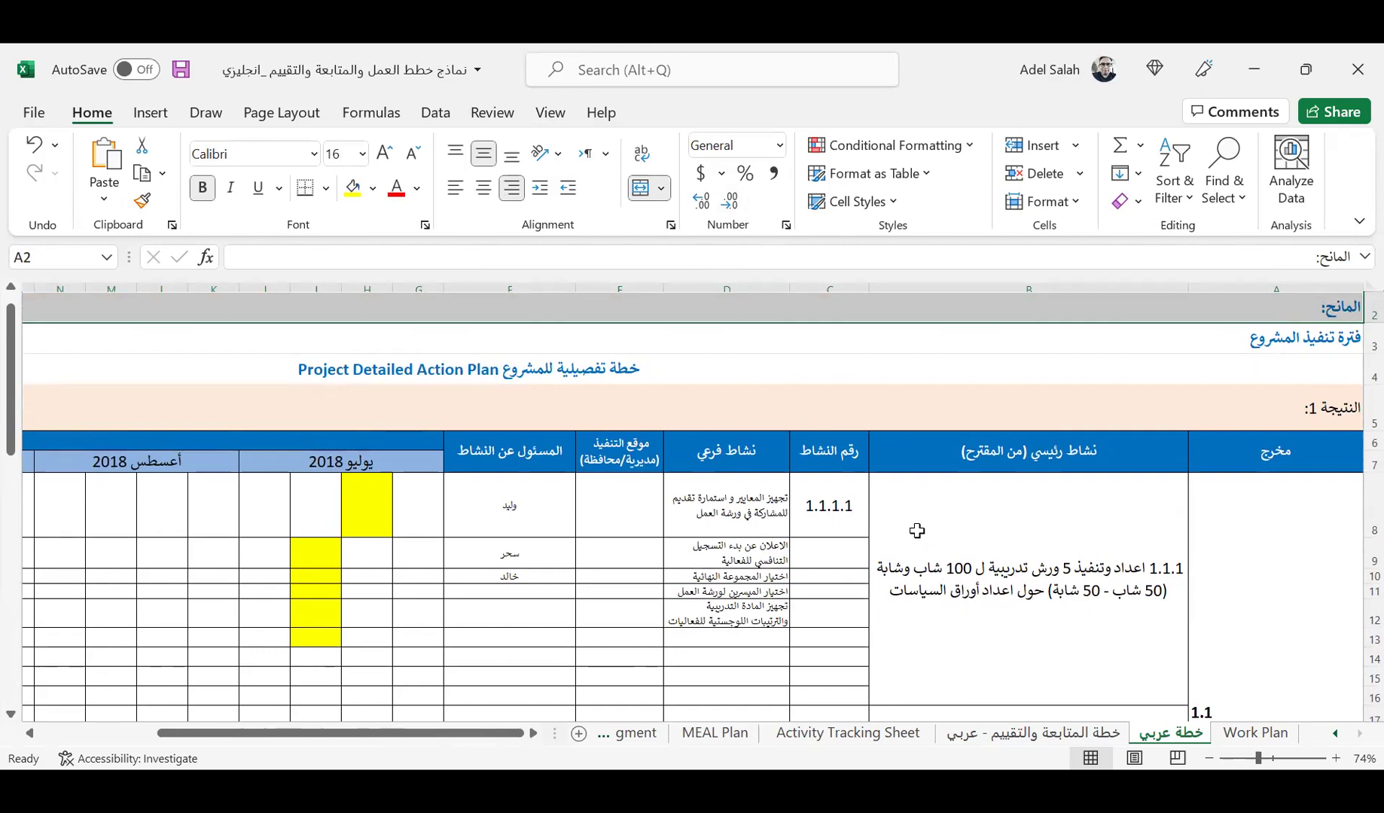
click(916, 530)
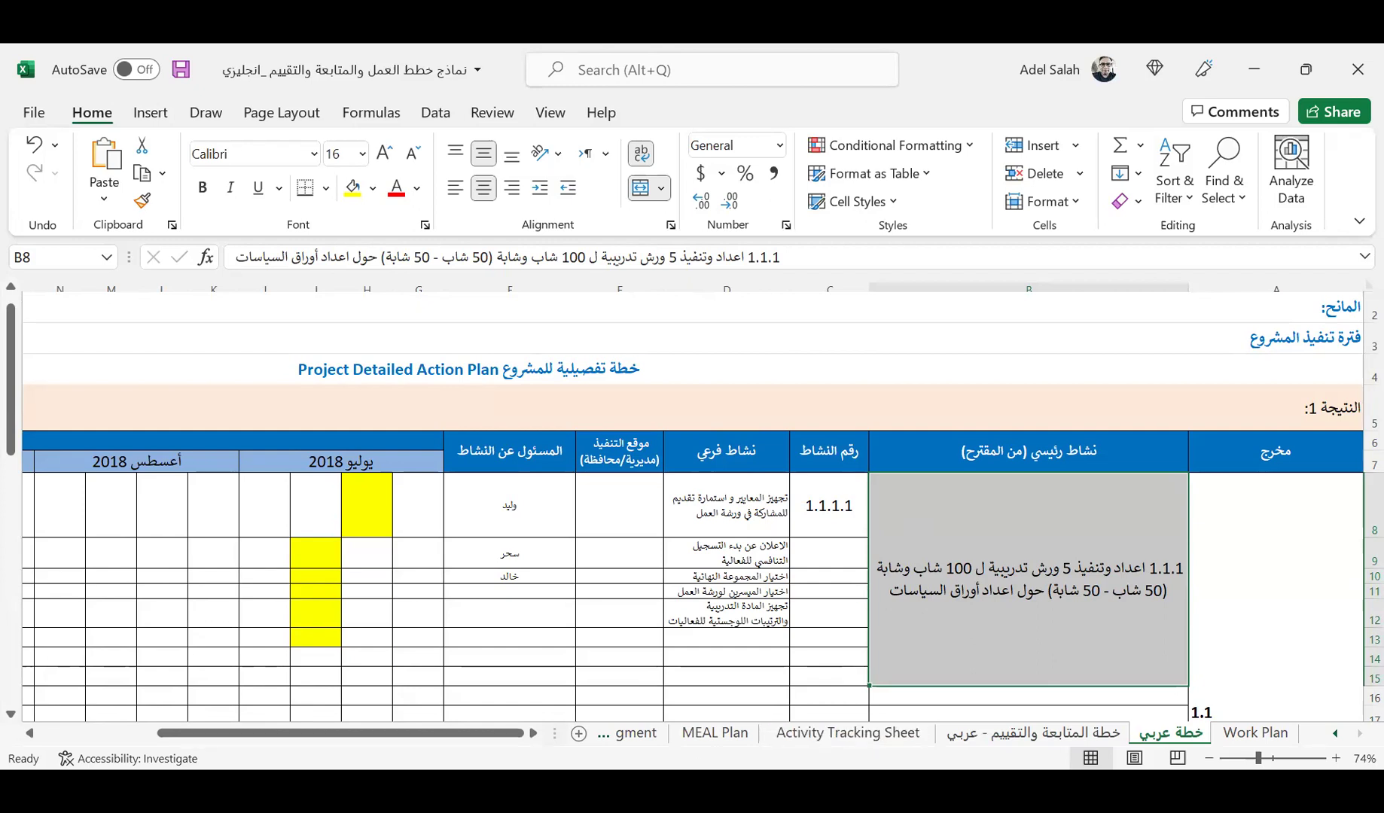
key(alt+Tab)
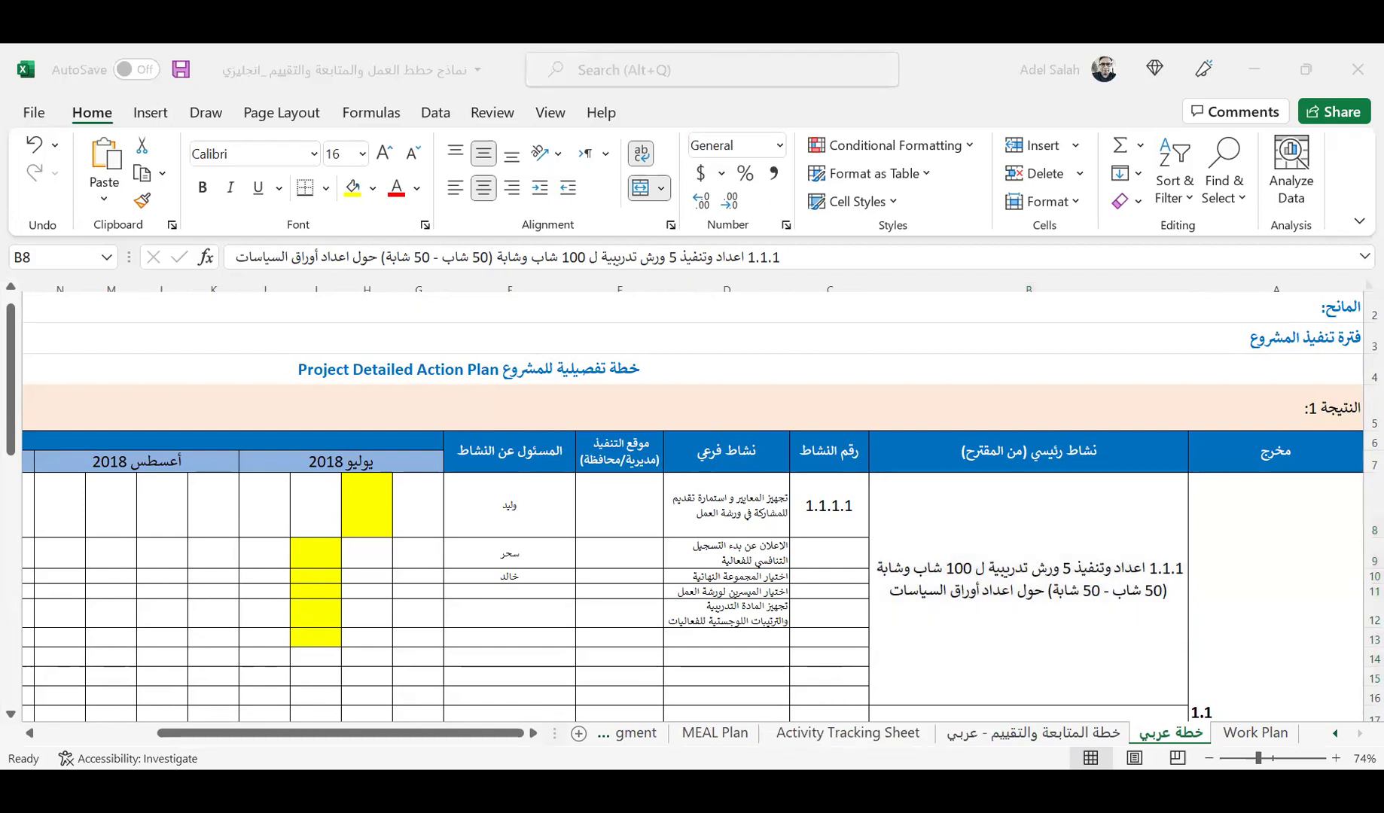